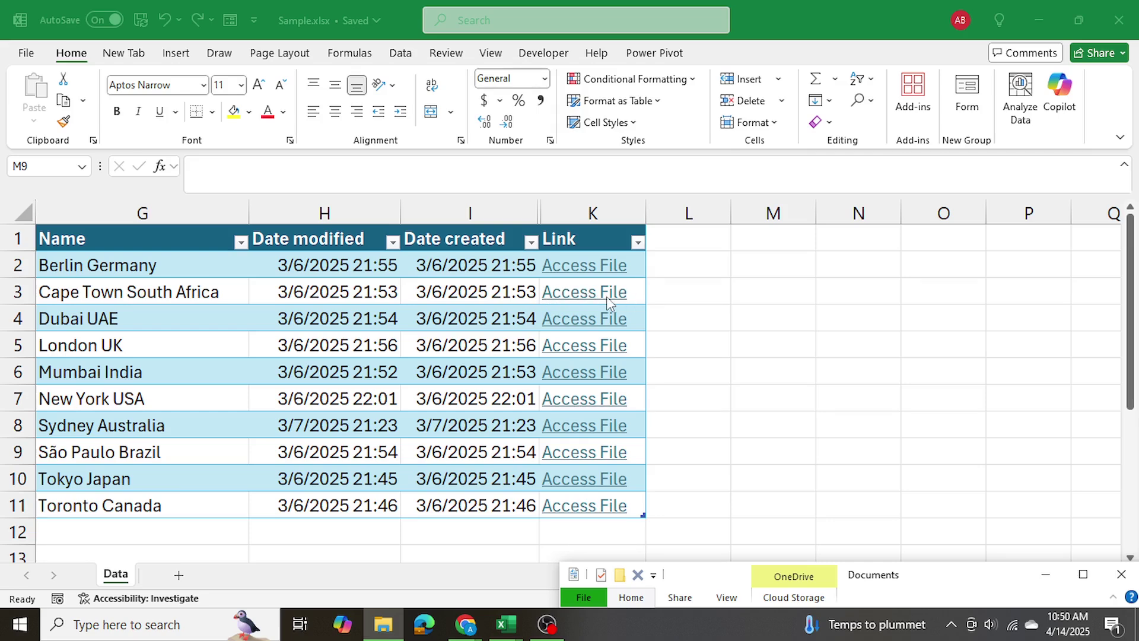
Switch to File Explorer and examine the files in the Survey Results folder under Documents
{"action": "left_click_drag", "start_coordinate": [936, 587], "coordinate": [657, 98]}
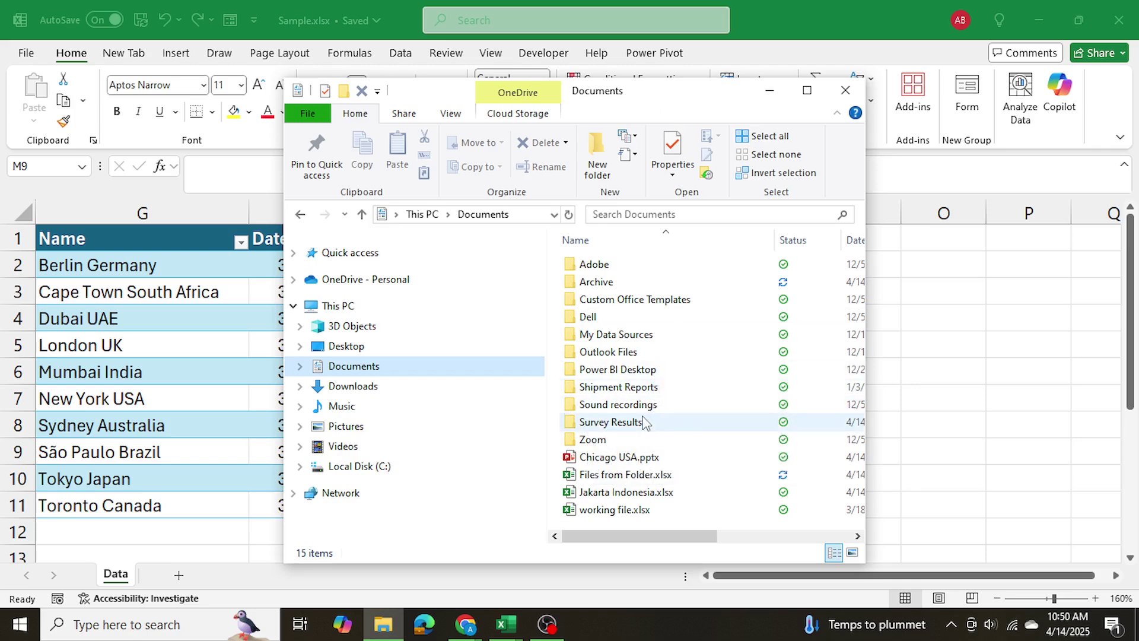
{"action": "left_click", "coordinate": [806, 90]}
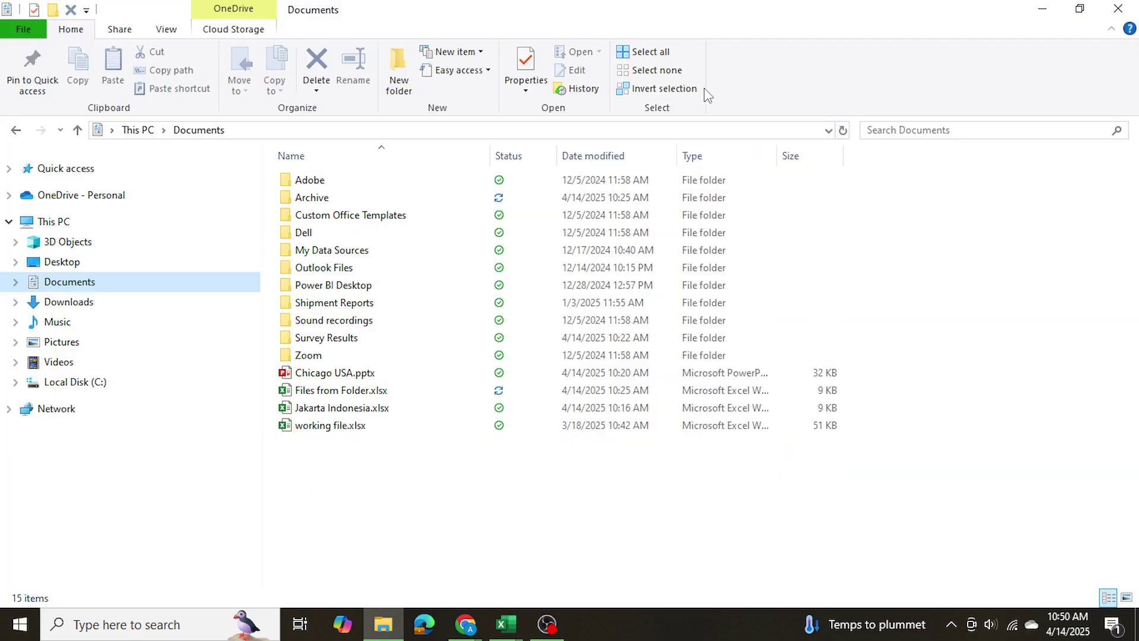
{"action": "double_click", "coordinate": [327, 337]}
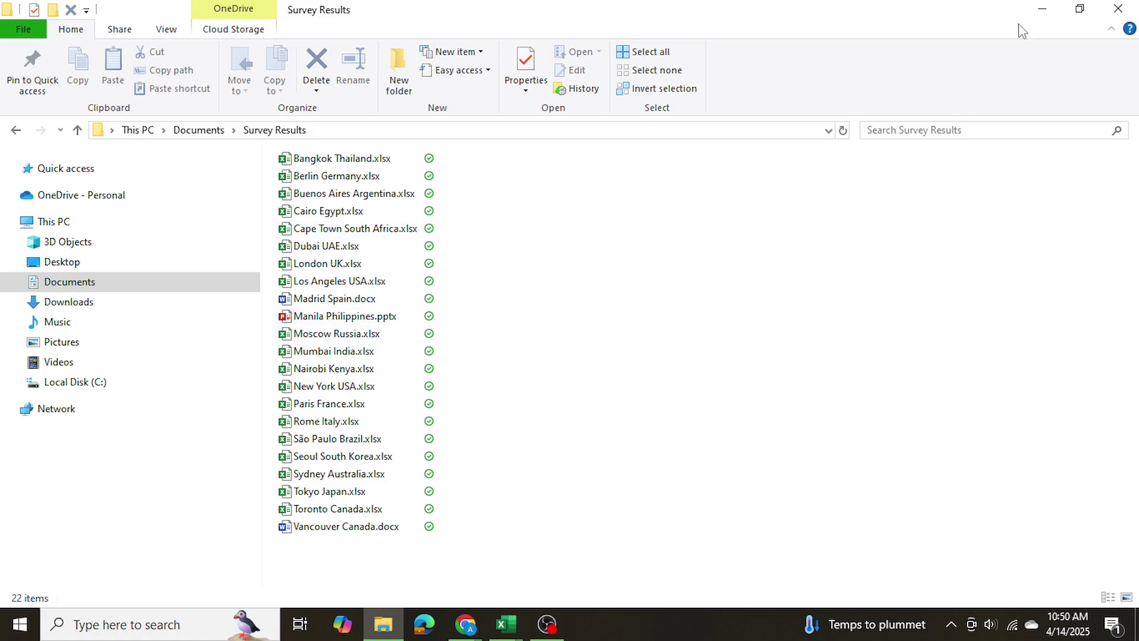
{"action": "left_click", "coordinate": [1041, 8]}
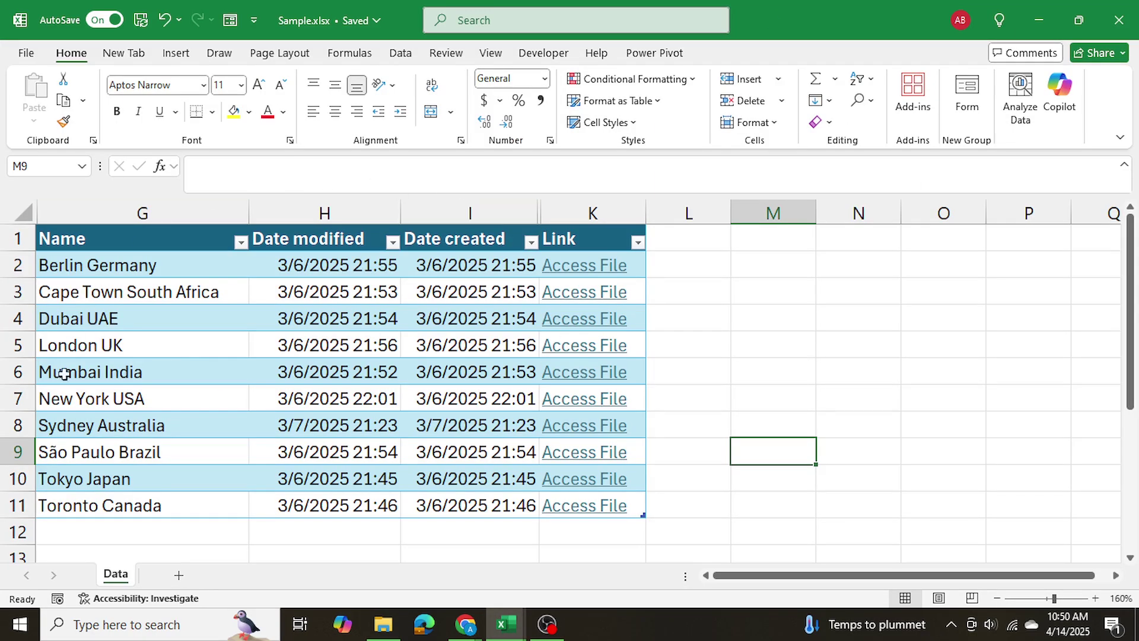
Examine the sample table's name, date and link columns, including the Berlin Germany file link
{"action": "left_click_drag", "start_coordinate": [116, 270], "coordinate": [425, 281]}
{"action": "left_click", "coordinate": [863, 373]}
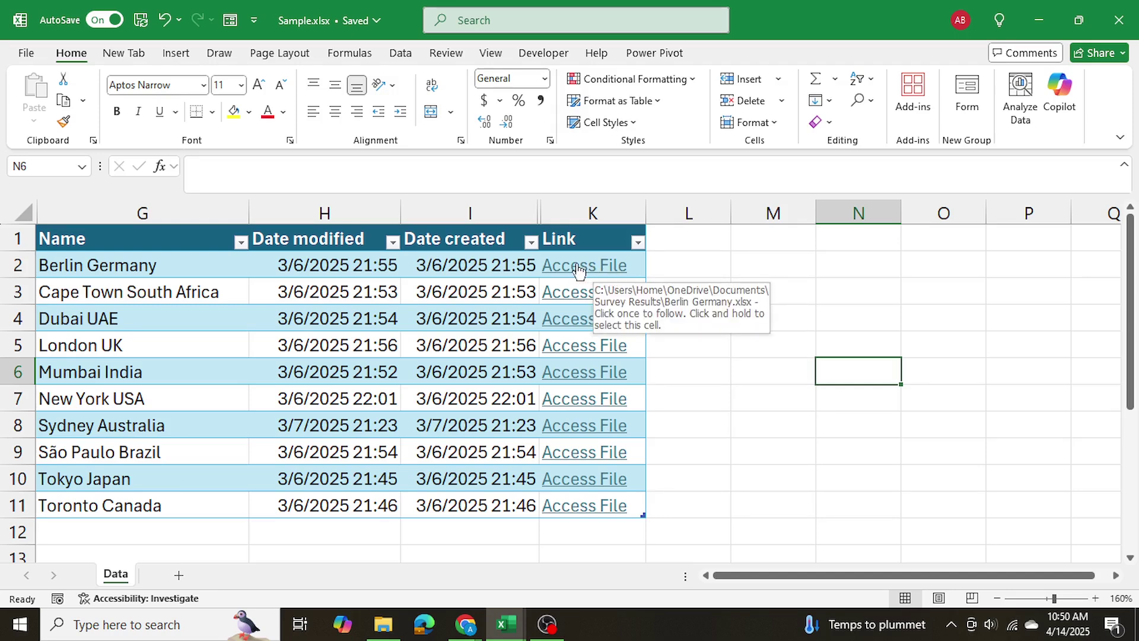
{"action": "left_click", "coordinate": [810, 289]}
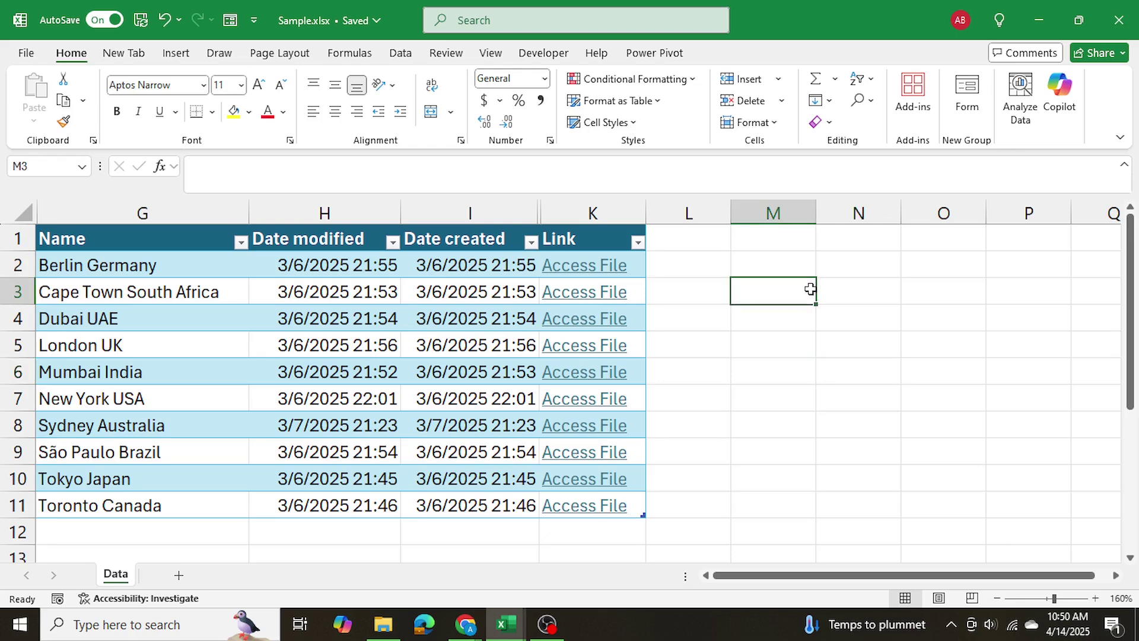
Switch to the blank Files from Folder workbook in Excel
{"action": "left_click", "coordinate": [505, 623]}
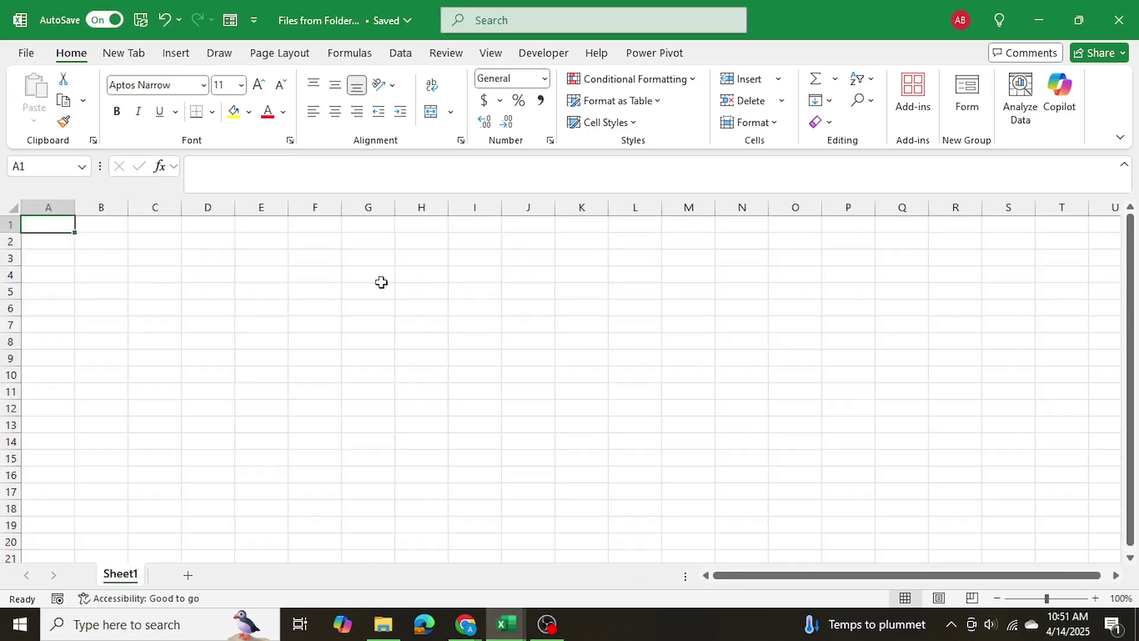
{"action": "left_click_drag", "start_coordinate": [154, 274], "coordinate": [682, 439]}
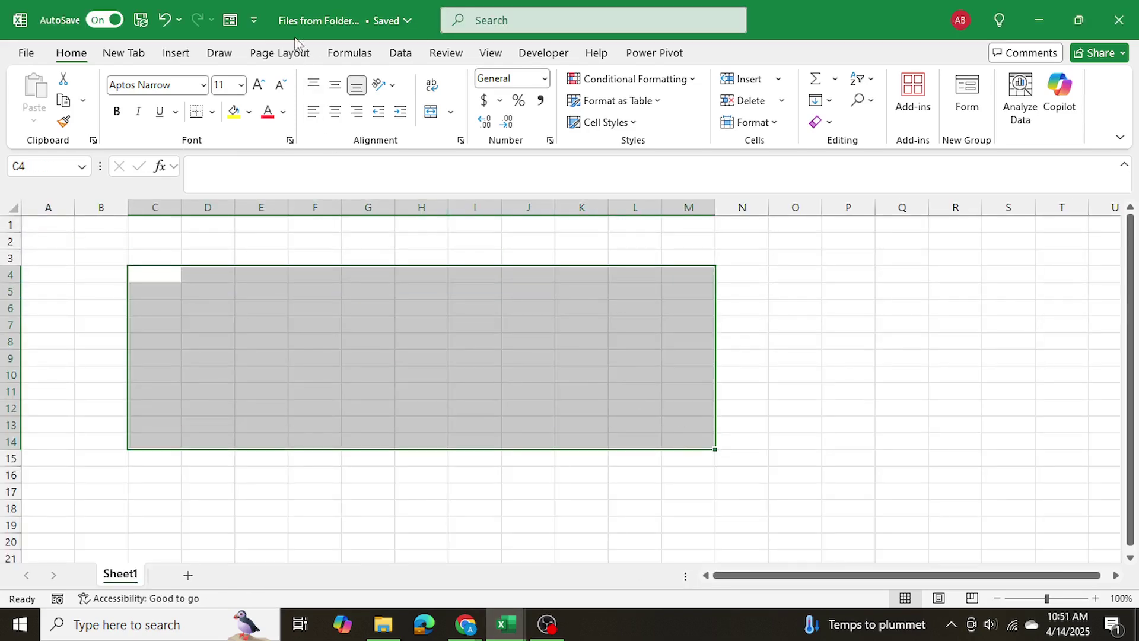
{"action": "left_click", "coordinate": [836, 327]}
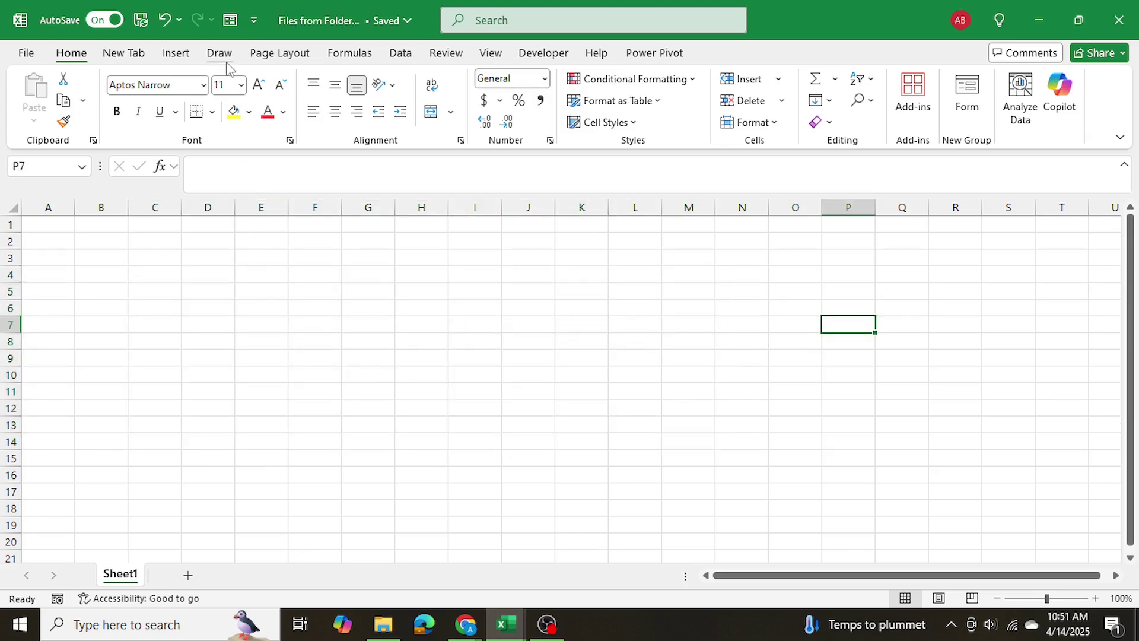
Import the Survey Results folder from Documents as a data source and open its file list in Power Query for transformation
{"action": "left_click", "coordinate": [396, 55]}
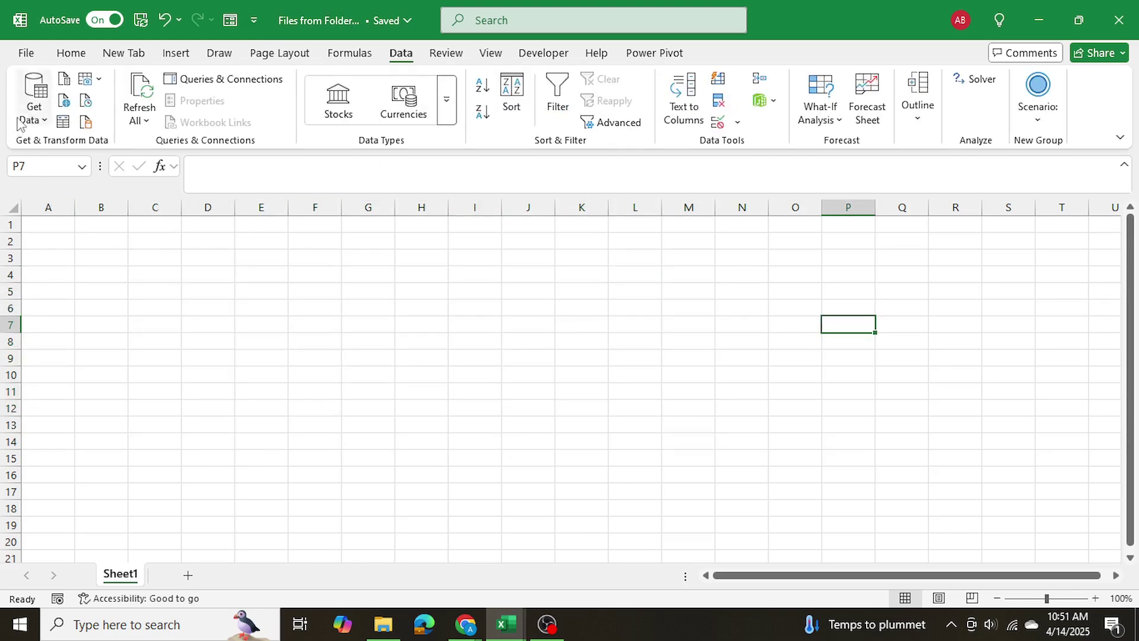
{"action": "left_click", "coordinate": [33, 103]}
{"action": "mouse_move", "coordinate": [77, 153]}
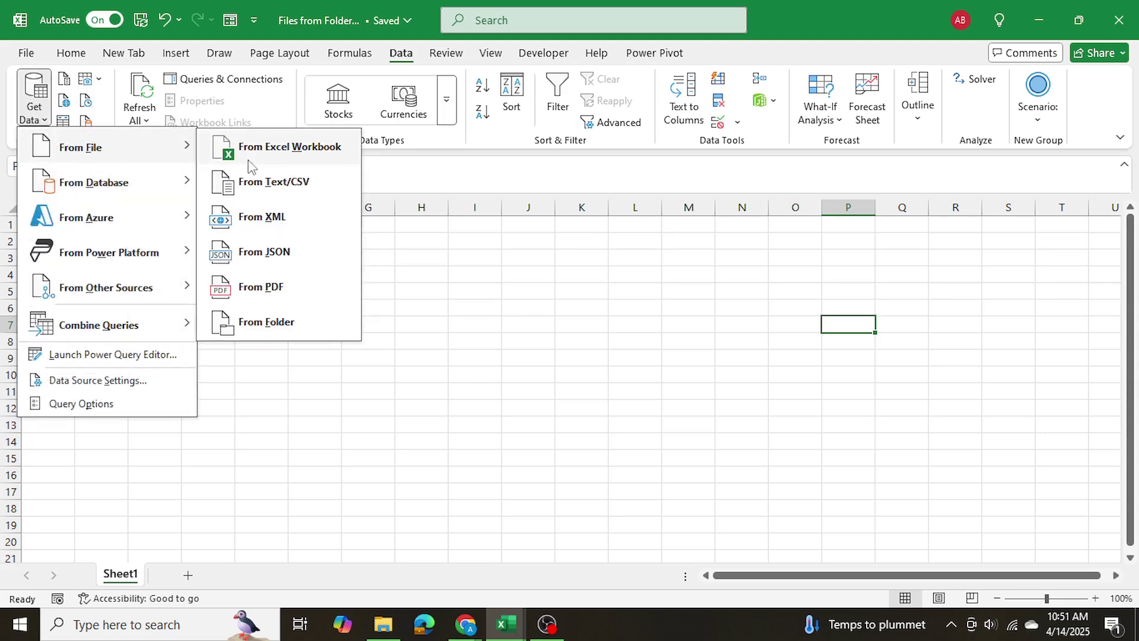
{"action": "left_click", "coordinate": [294, 326]}
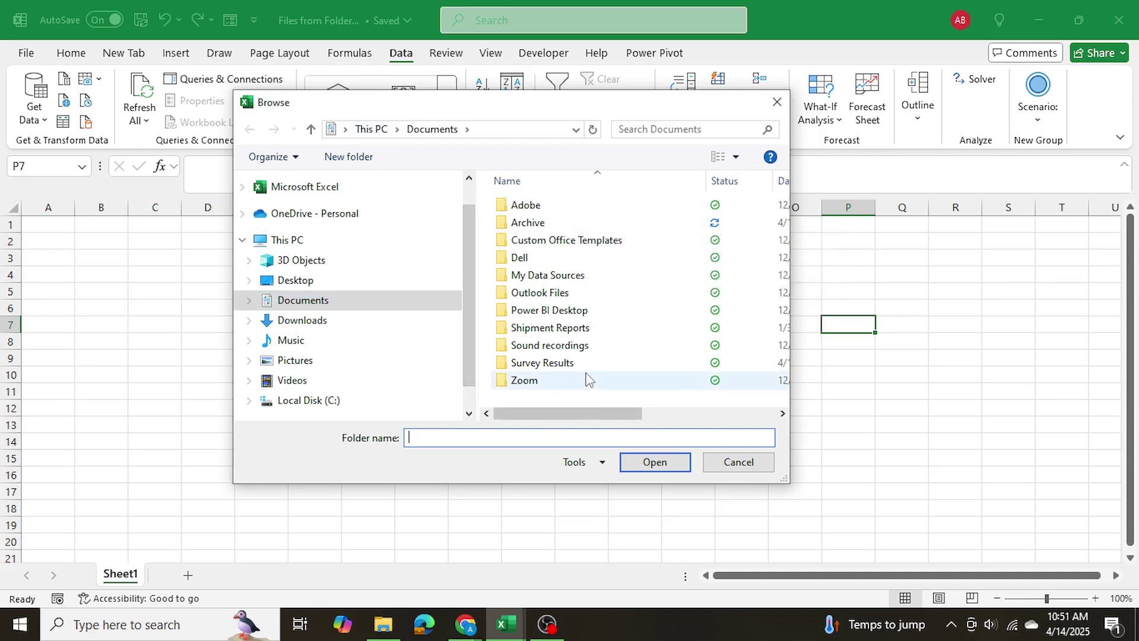
{"action": "left_click", "coordinate": [515, 369]}
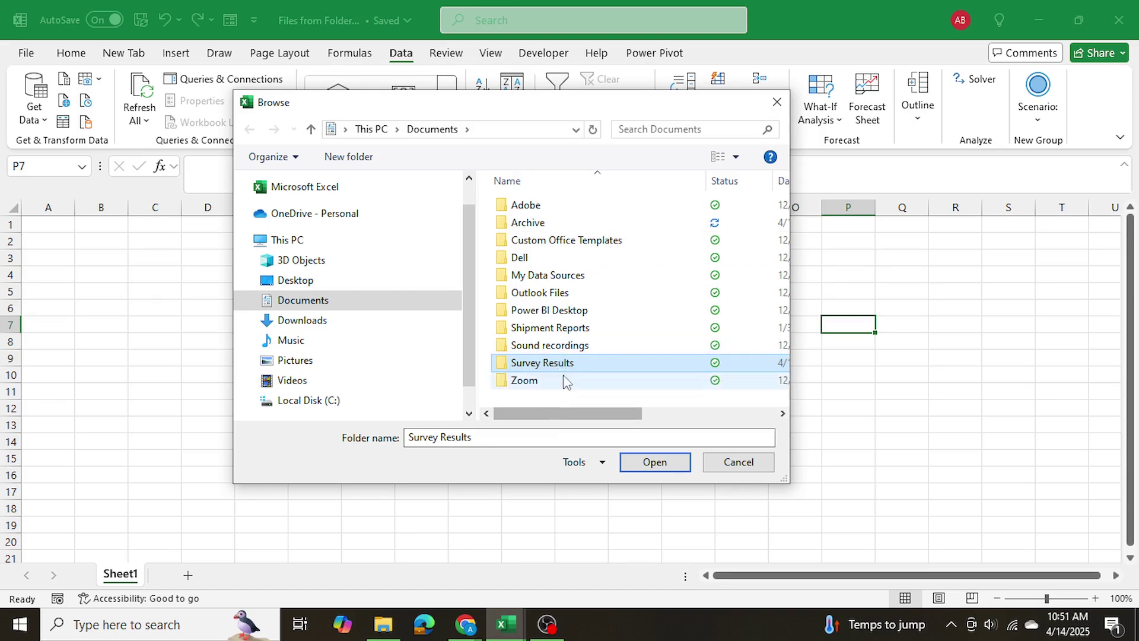
{"action": "left_click", "coordinate": [664, 465]}
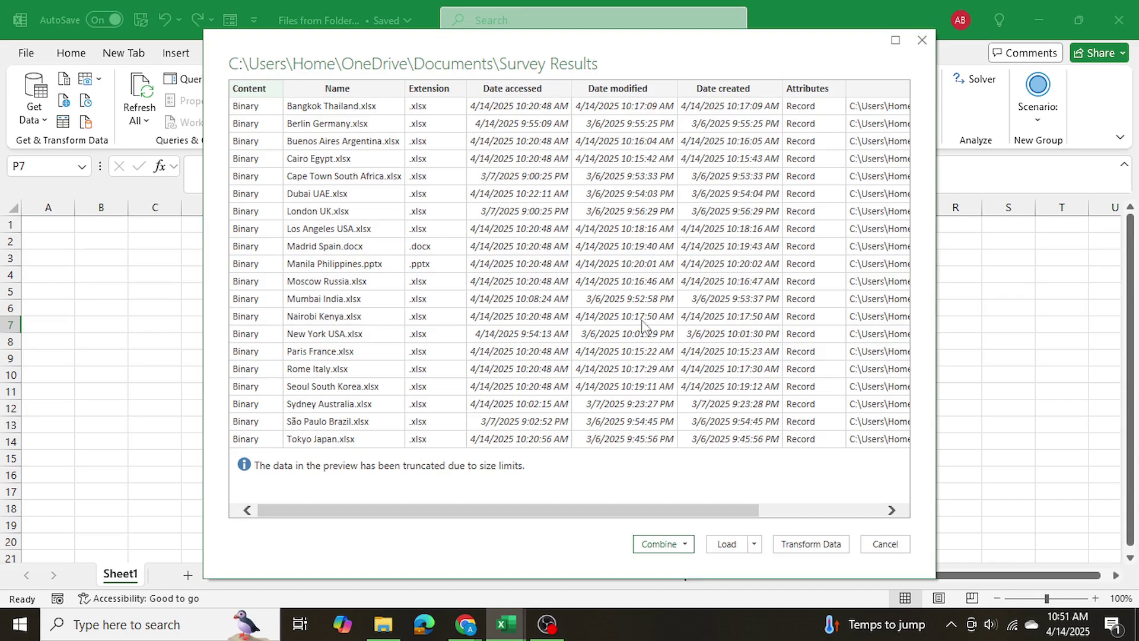
{"action": "left_click_drag", "start_coordinate": [391, 513], "coordinate": [502, 511]}
{"action": "left_click", "coordinate": [810, 544]}
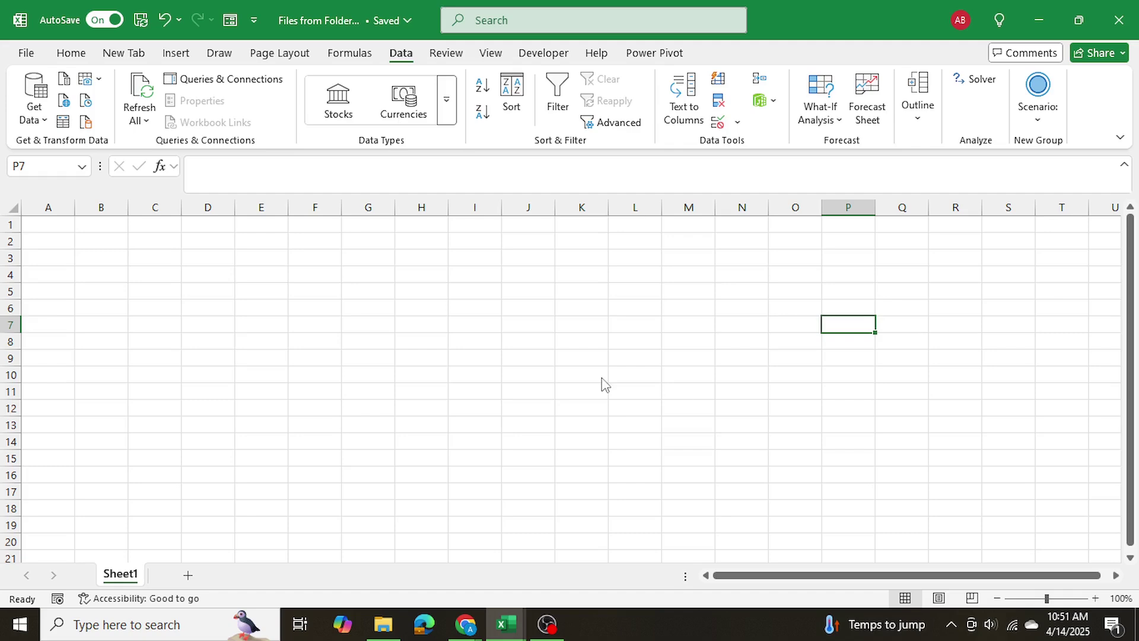
Filter the Extension column to keep only .xlsx files
{"action": "mouse_move", "coordinate": [401, 582]}
{"action": "left_mouse_down"}
{"action": "mouse_move", "coordinate": [682, 589]}
{"action": "mouse_move", "coordinate": [394, 587]}
{"action": "left_mouse_up"}
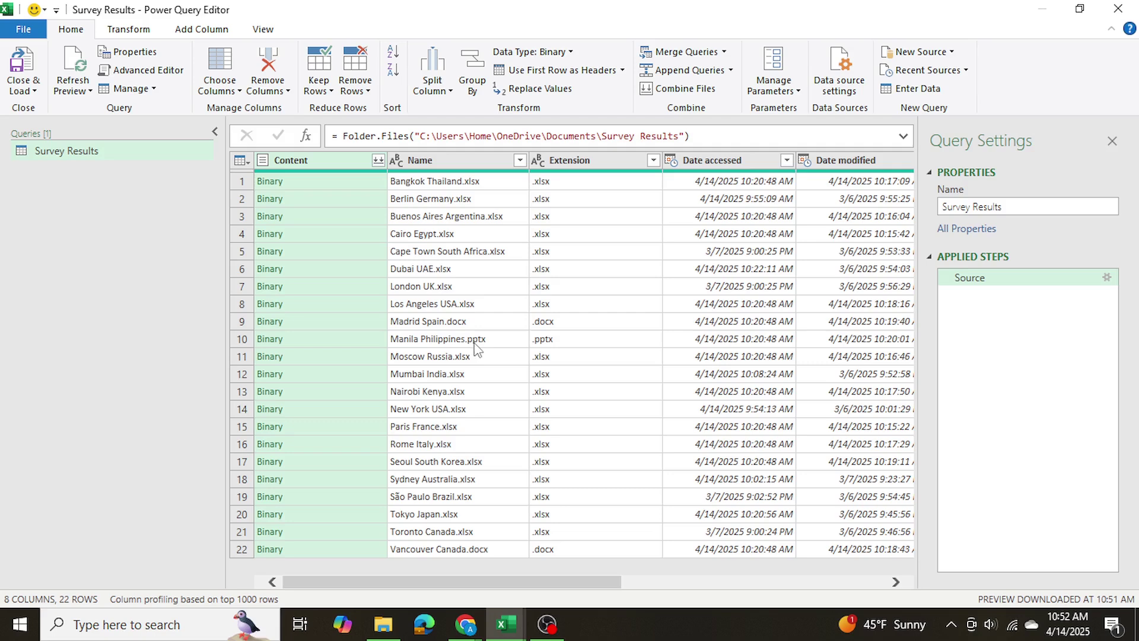
{"action": "left_click", "coordinate": [653, 161]}
{"action": "left_click", "coordinate": [418, 336]}
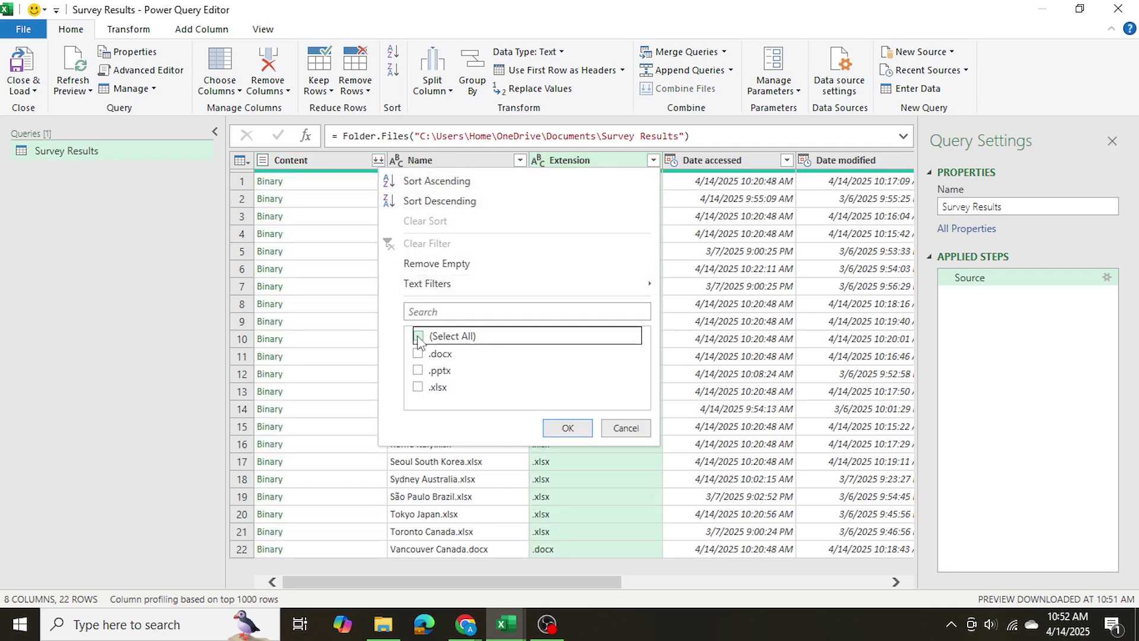
{"action": "left_click", "coordinate": [418, 386]}
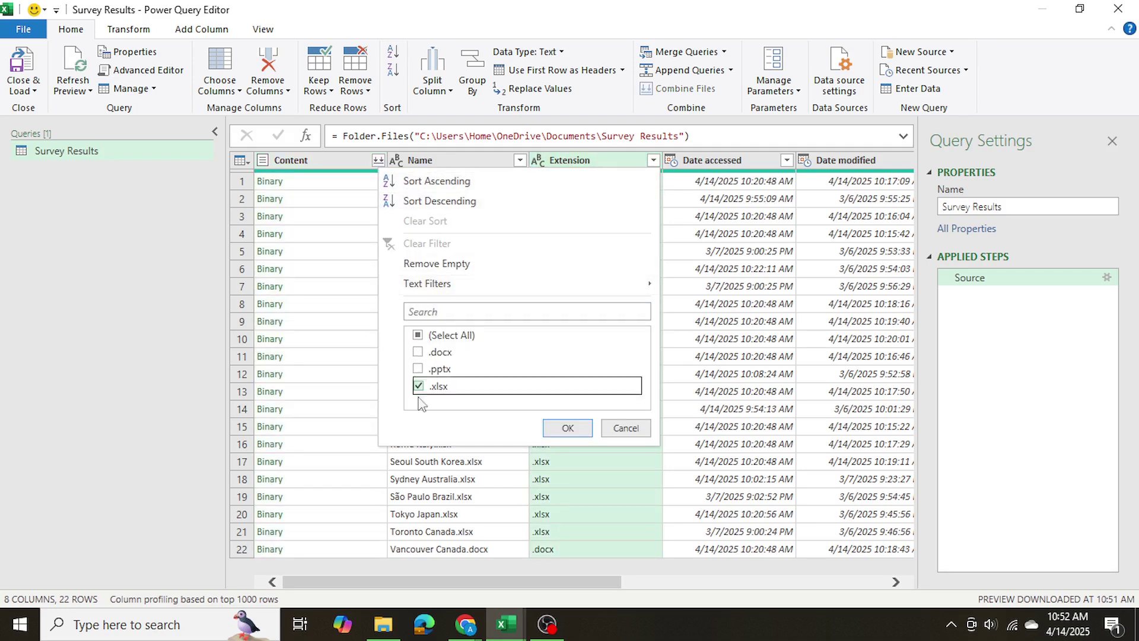
{"action": "left_click", "coordinate": [558, 434]}
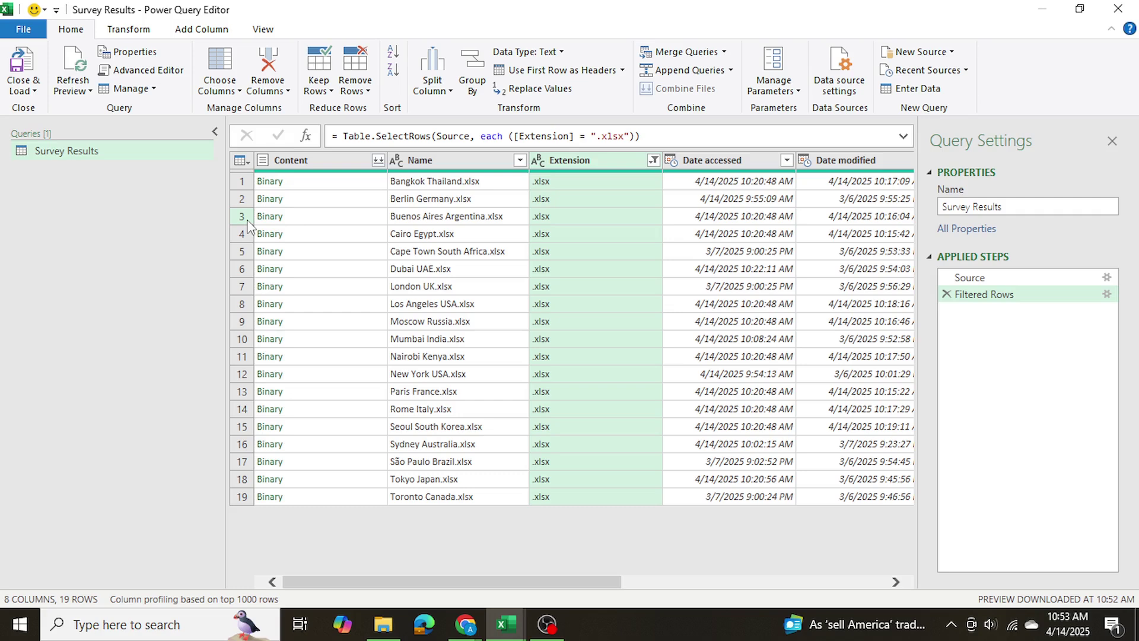
Add a custom column that joins the folder path and file name with the formula [Folder Path] & [Name]
{"action": "left_click", "coordinate": [200, 28]}
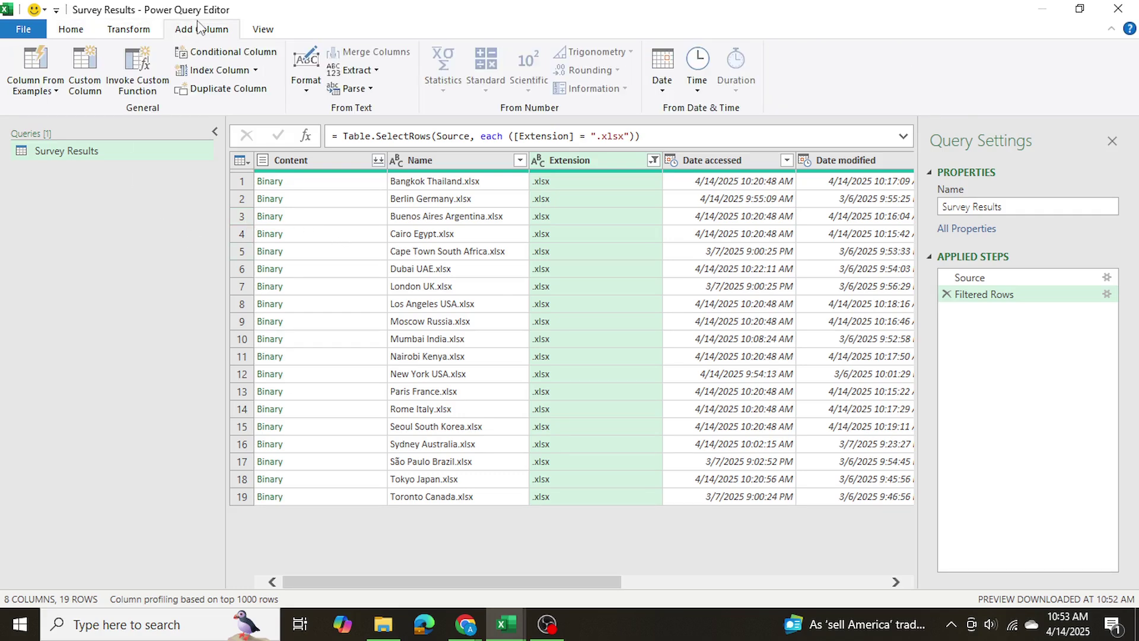
{"action": "left_click", "coordinate": [94, 70]}
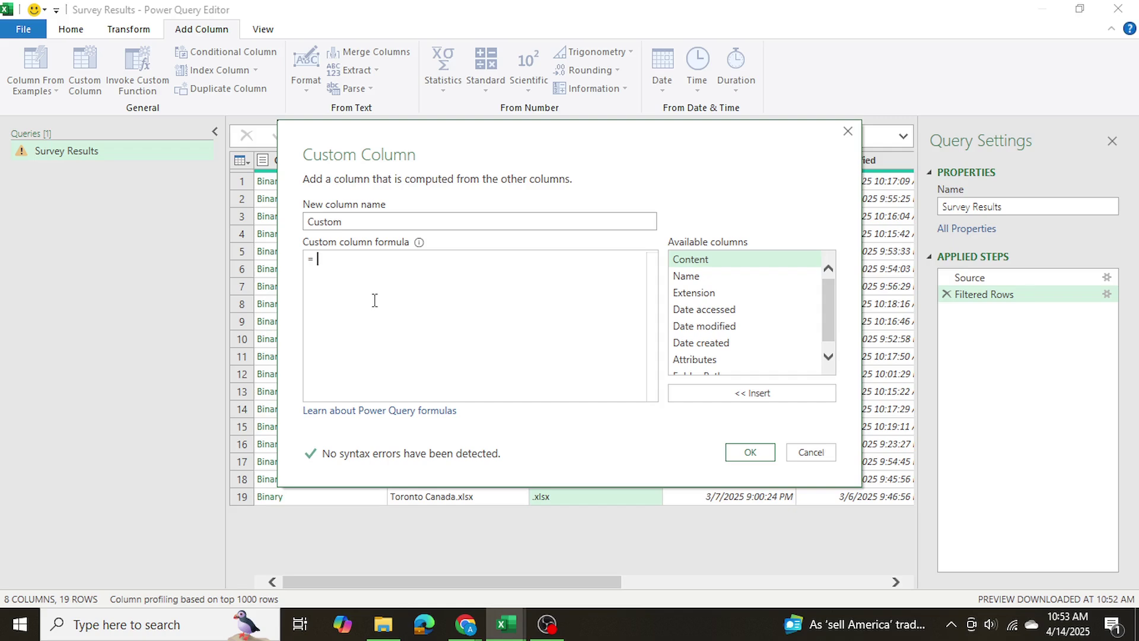
{"action": "type", "text": "[folder"}
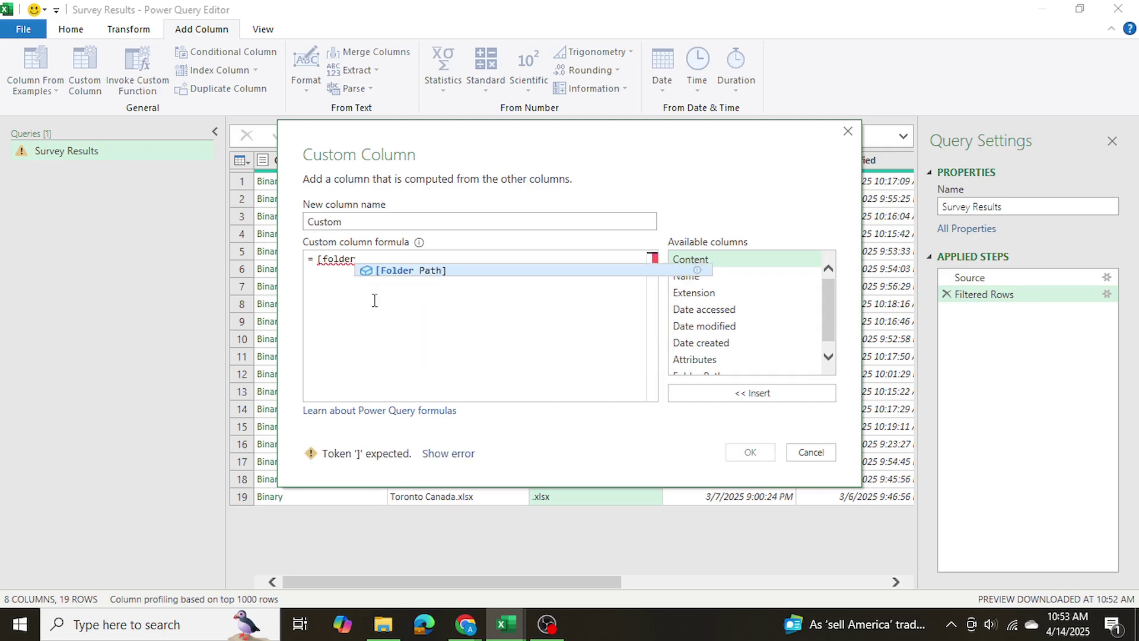
{"action": "left_click", "coordinate": [414, 270]}
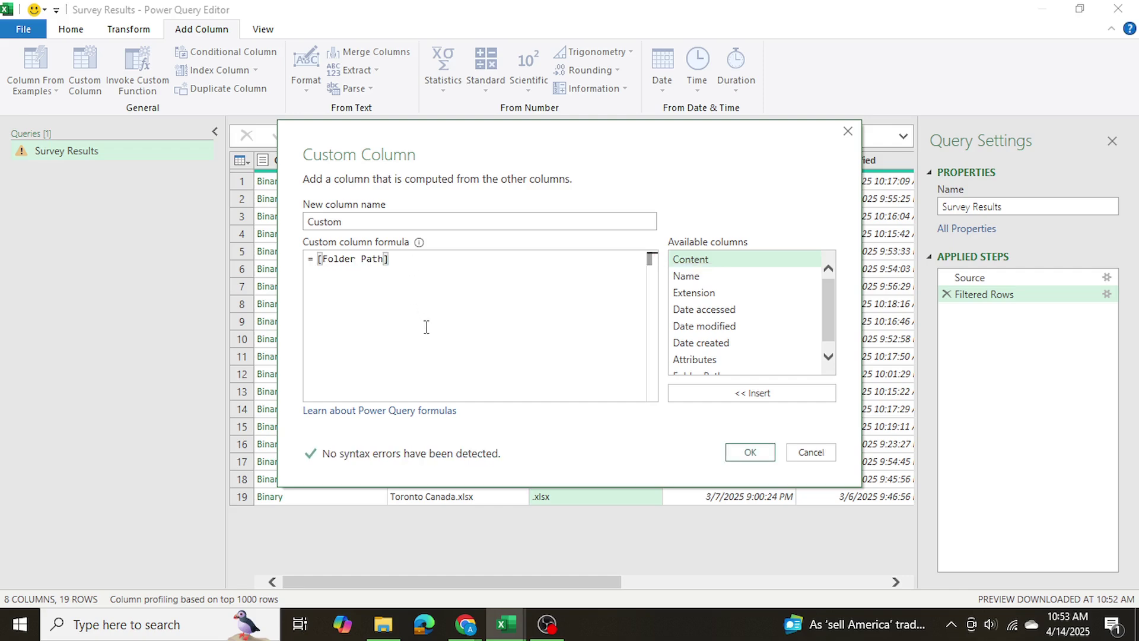
{"action": "type", "text": "&"}
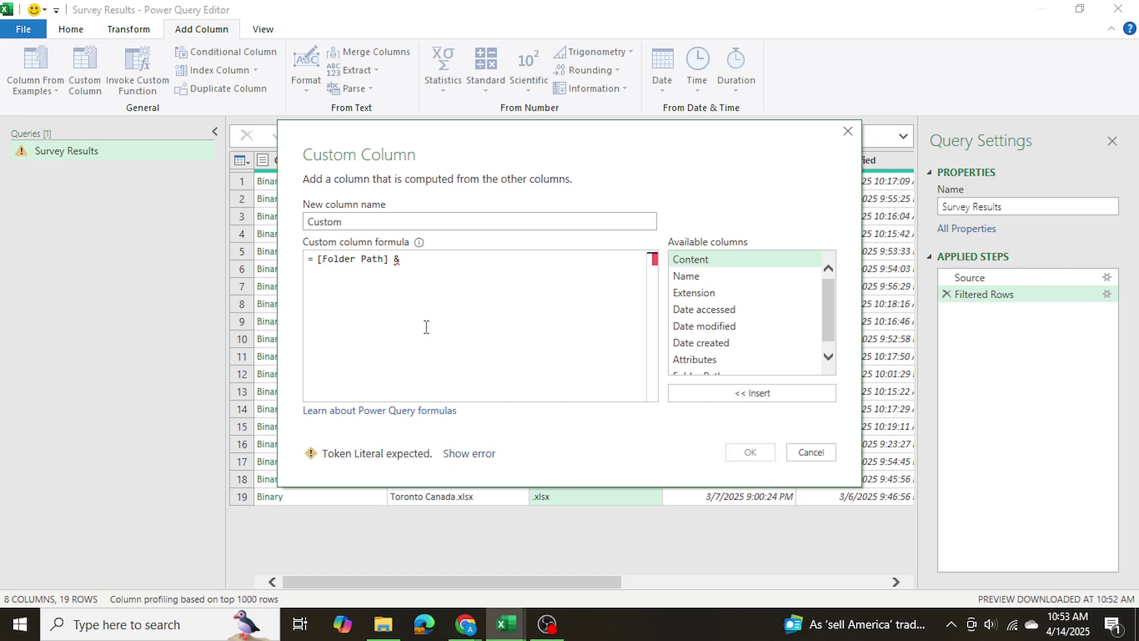
{"action": "type", "text": " [name"}
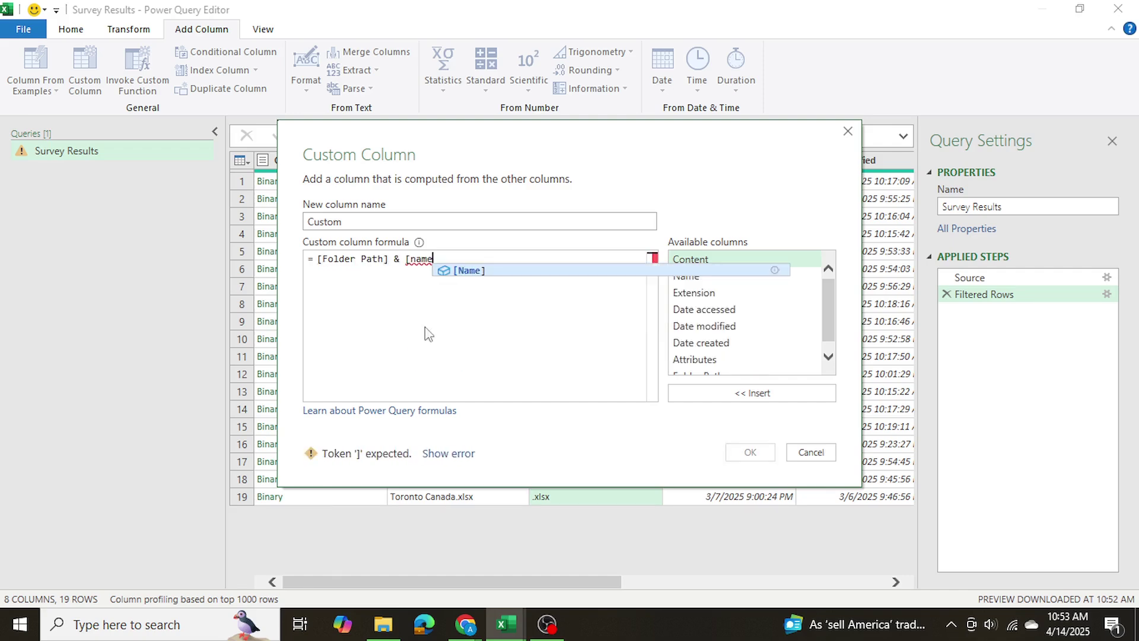
{"action": "key", "text": "Tab"}
{"action": "left_click", "coordinate": [750, 452]}
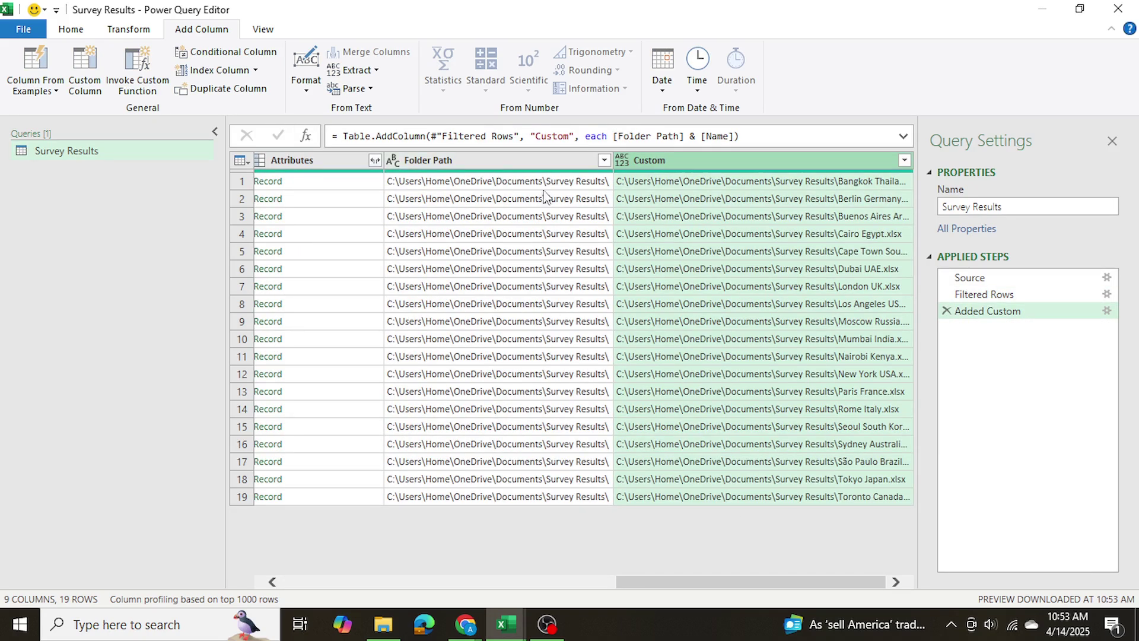
Rename the Custom column to For Hyperlink
{"action": "left_click_drag", "start_coordinate": [711, 594], "coordinate": [377, 594]}
{"action": "left_click_drag", "start_coordinate": [472, 593], "coordinate": [953, 638]}
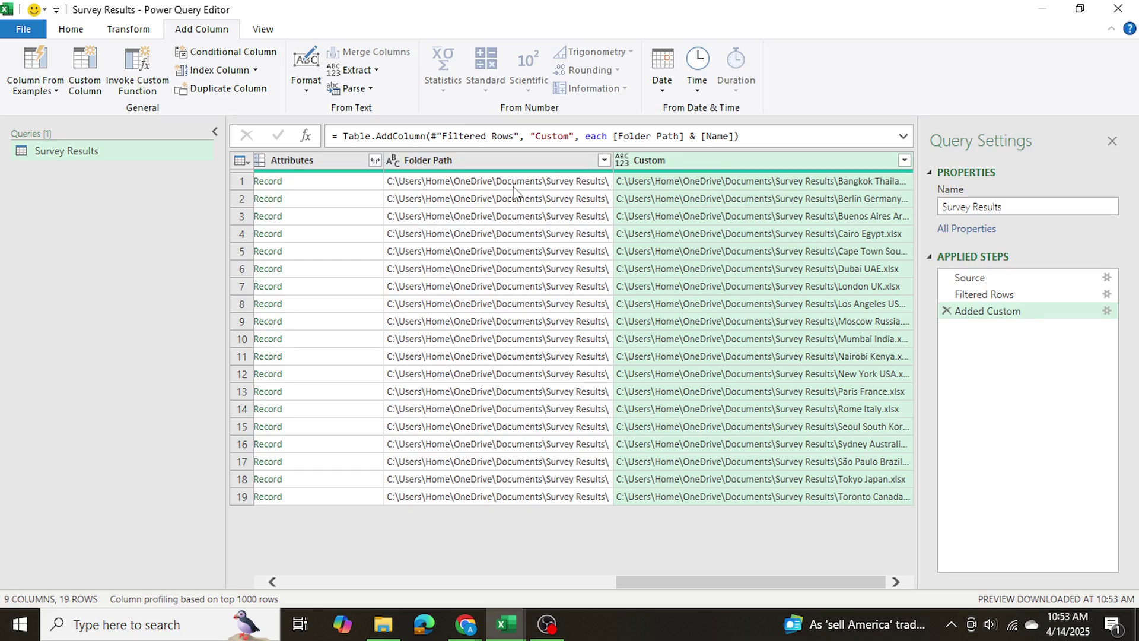
{"action": "right_click", "coordinate": [655, 163]}
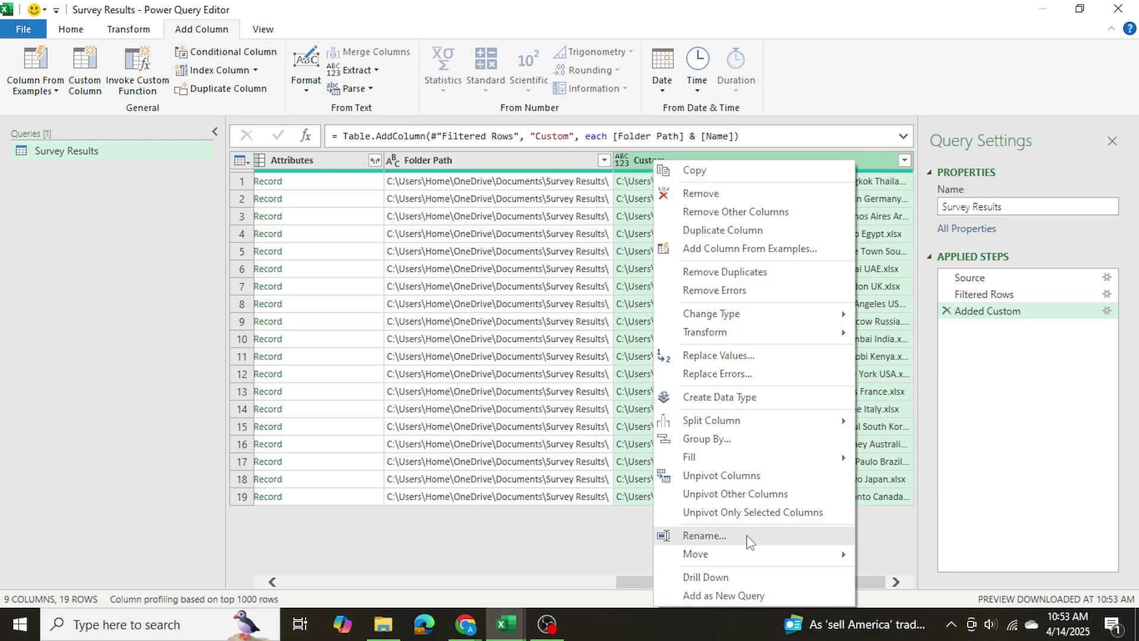
{"action": "left_click", "coordinate": [700, 534]}
{"action": "type", "text": "For Hyperlink"}
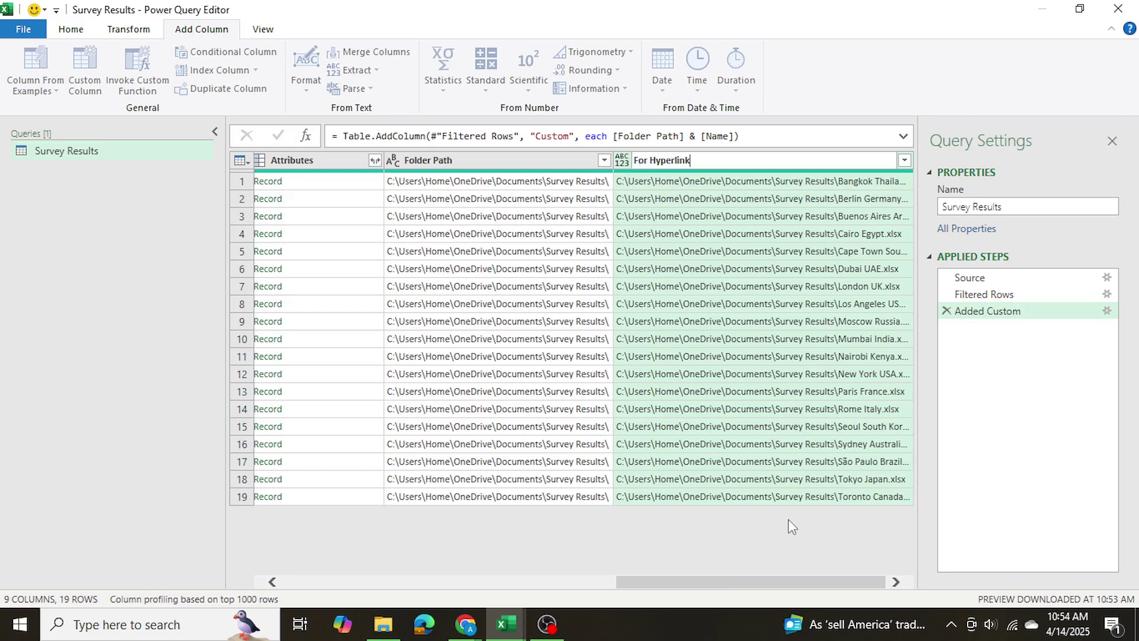
{"action": "key", "text": "Return"}
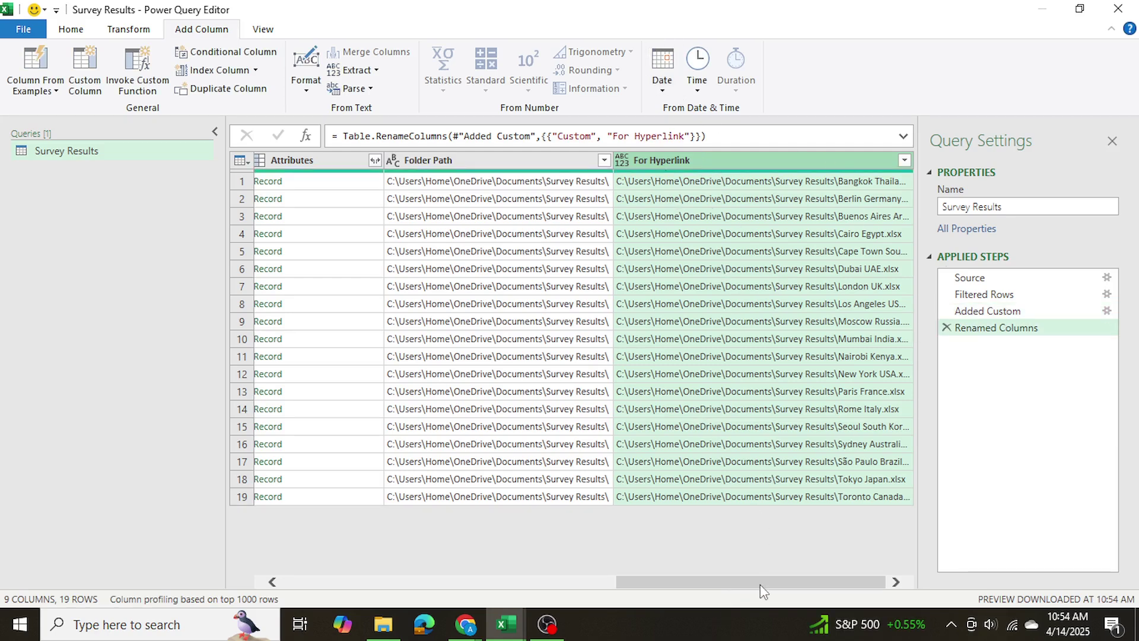
Add a column that extracts the text before the delimiter .xlsx from the Name column
{"action": "left_click_drag", "start_coordinate": [760, 585], "coordinate": [344, 588]}
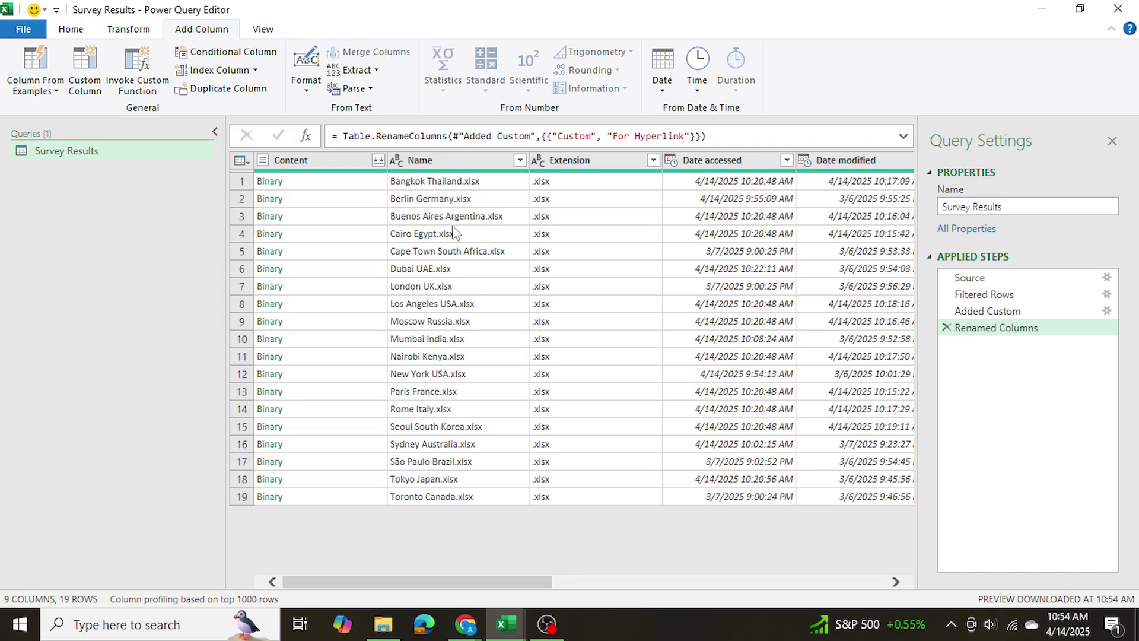
{"action": "left_click", "coordinate": [460, 160]}
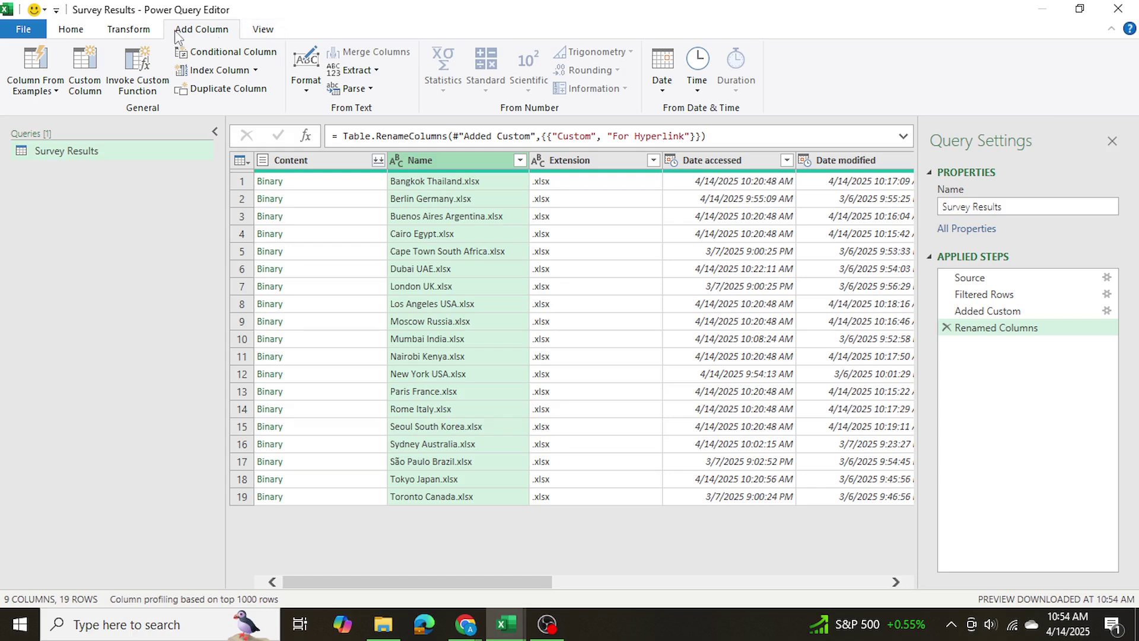
{"action": "left_click", "coordinate": [146, 31]}
{"action": "left_click", "coordinate": [200, 31]}
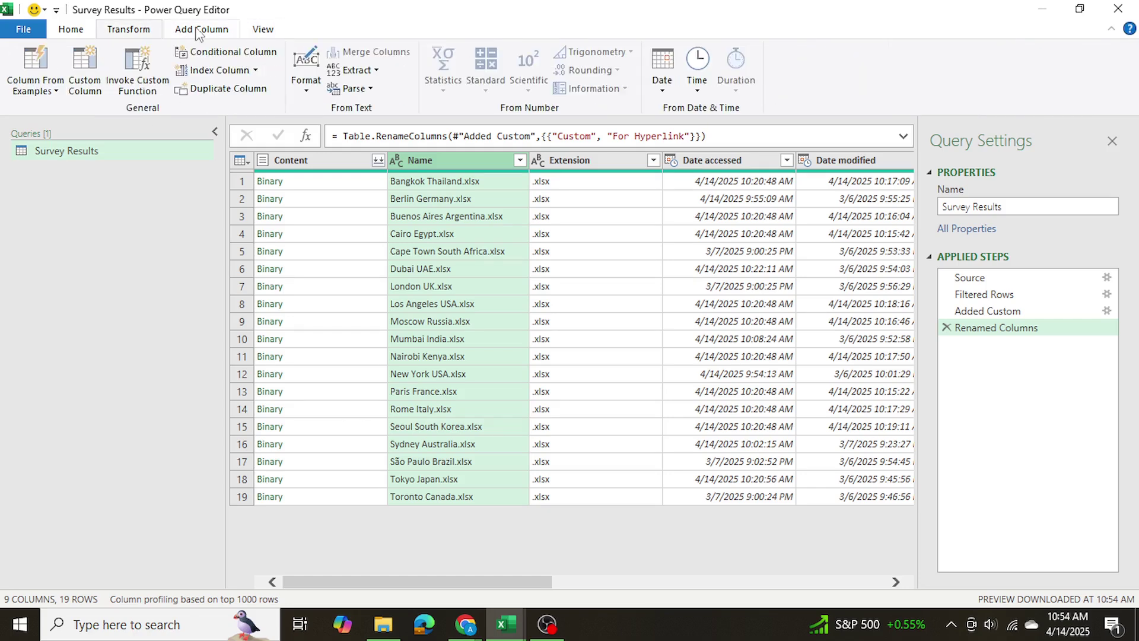
{"action": "double_click", "coordinate": [199, 31]}
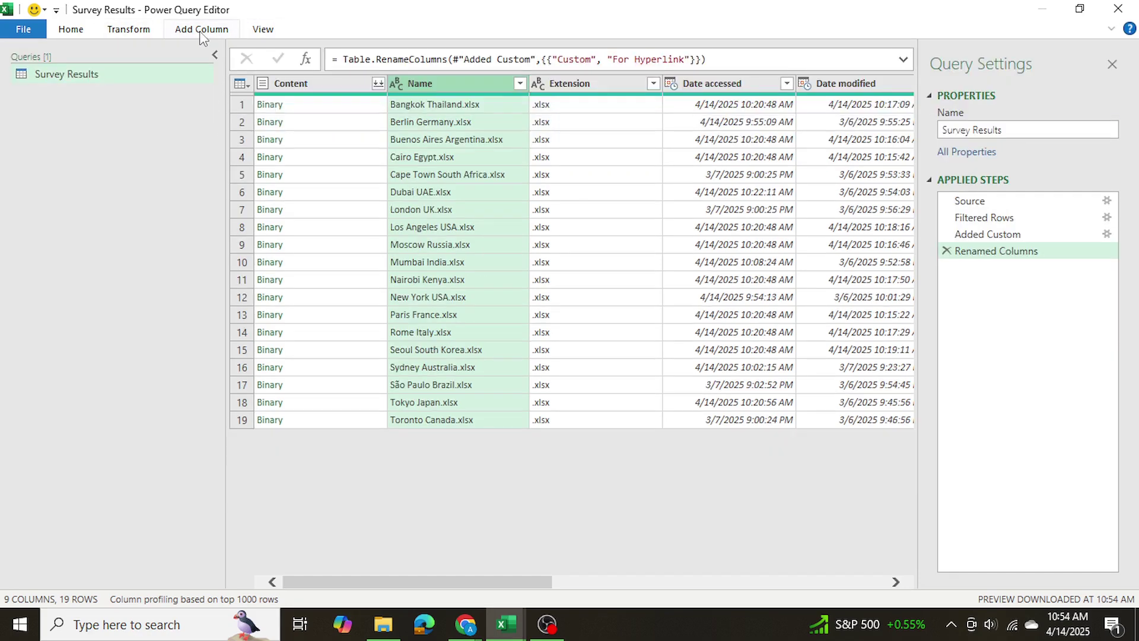
{"action": "left_click", "coordinate": [199, 31]}
{"action": "left_click", "coordinate": [379, 69]}
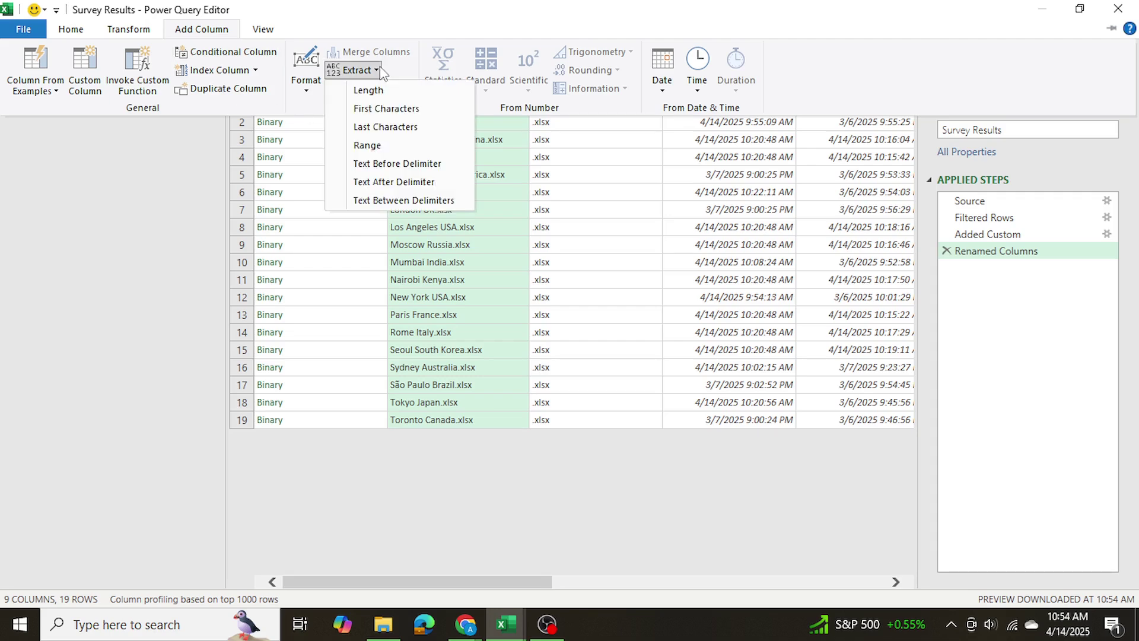
{"action": "left_click", "coordinate": [398, 164]}
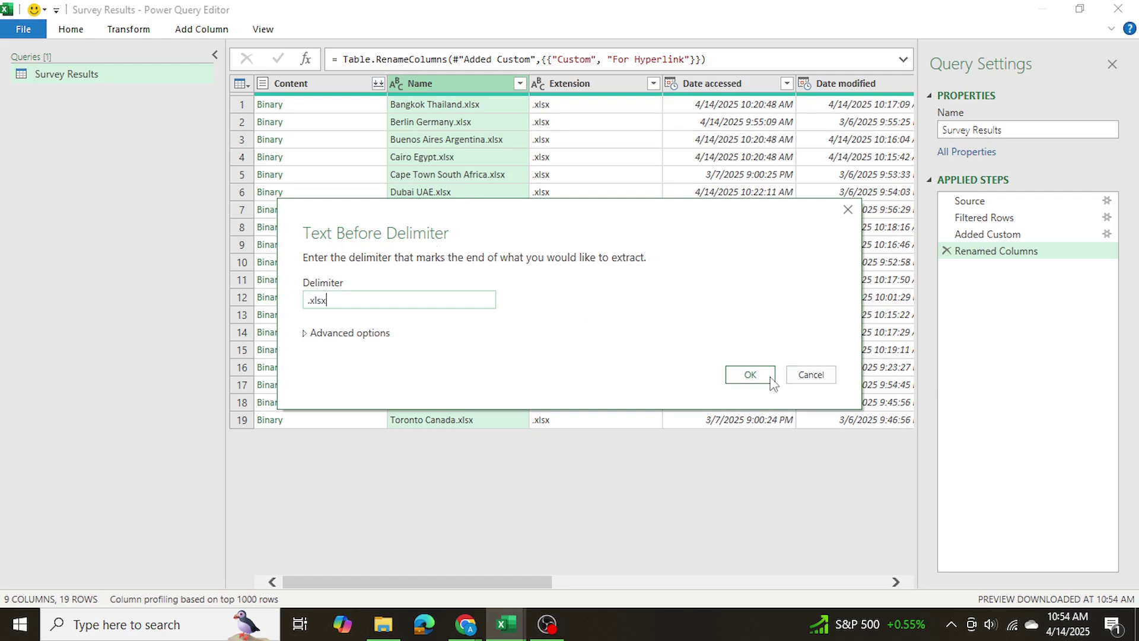
{"action": "left_click", "coordinate": [750, 374]}
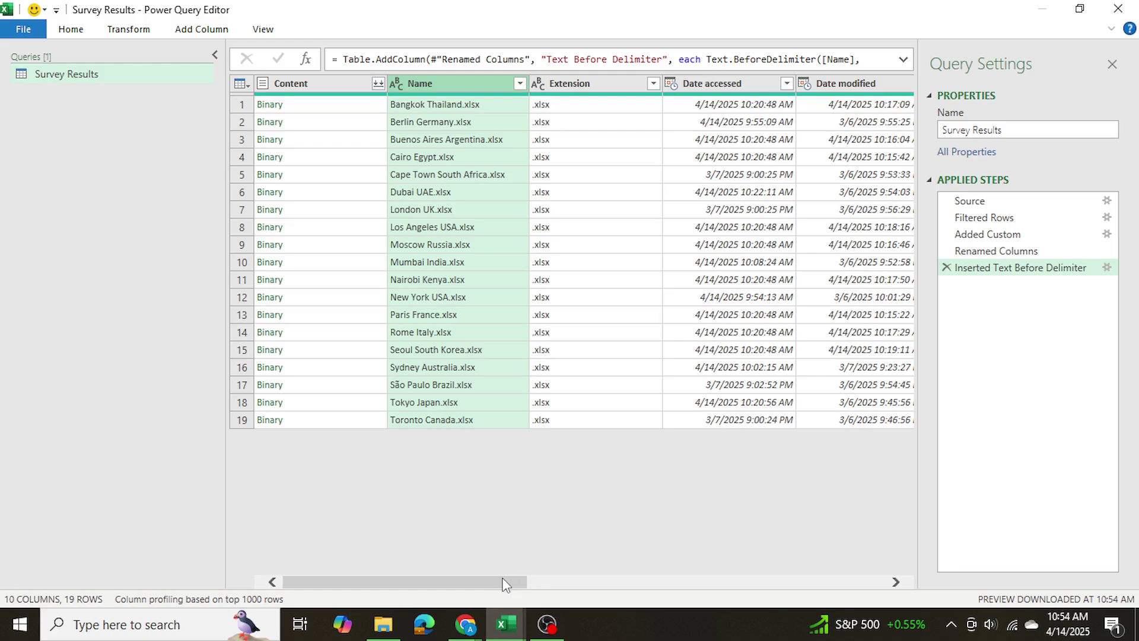
{"action": "left_click_drag", "start_coordinate": [504, 584], "coordinate": [914, 572]}
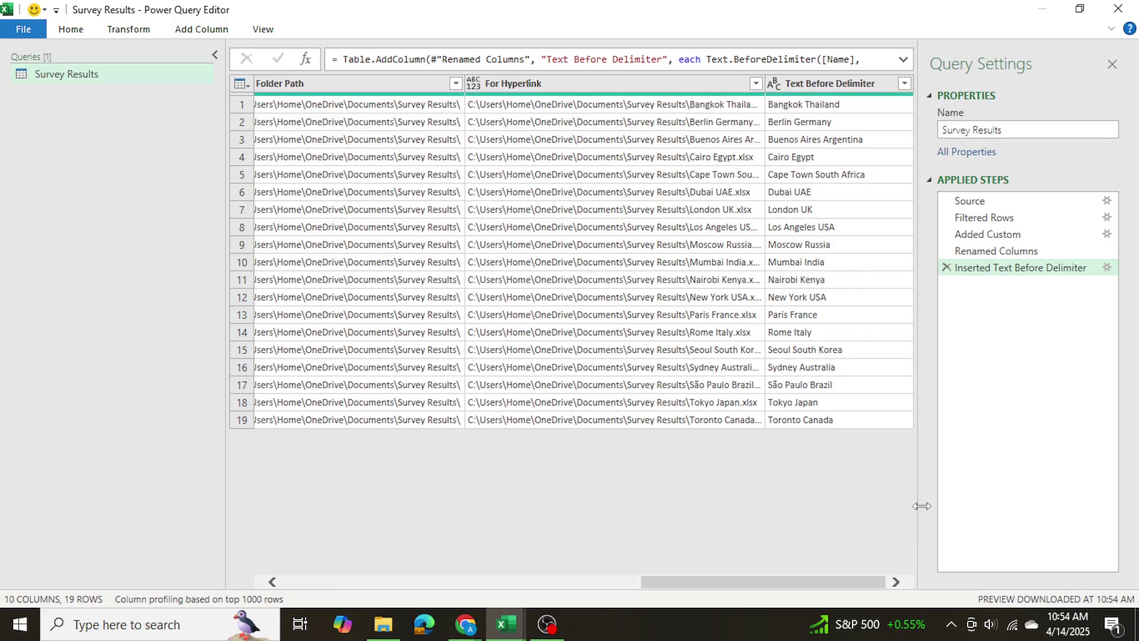
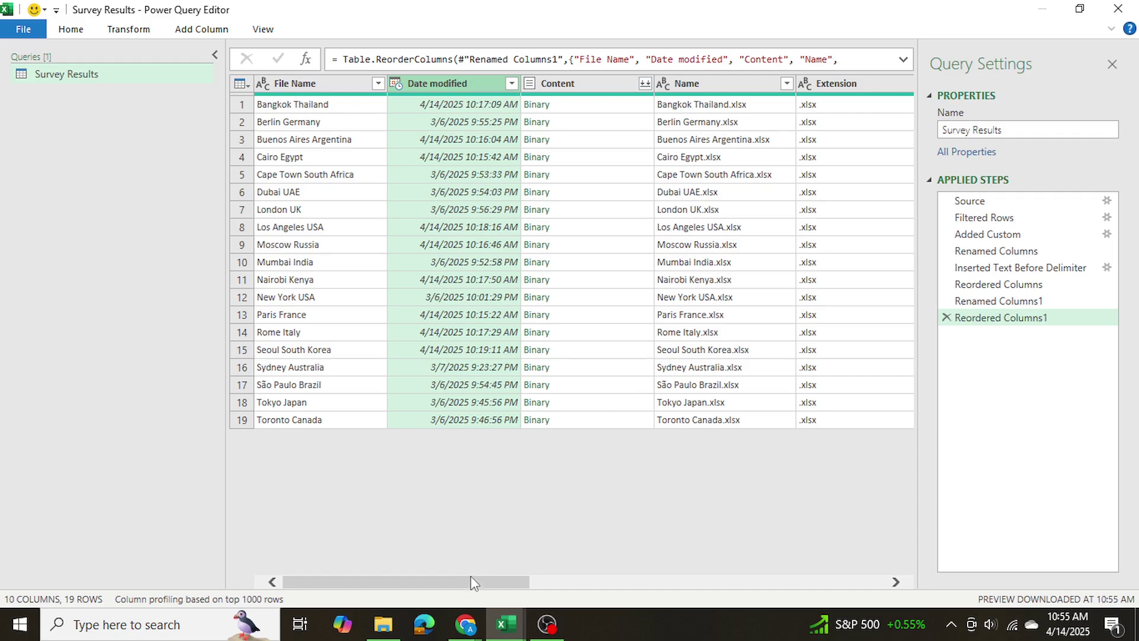
Move the Date created column directly after Date modified, ahead of the Content column
{"action": "left_click_drag", "start_coordinate": [469, 582], "coordinate": [674, 597]}
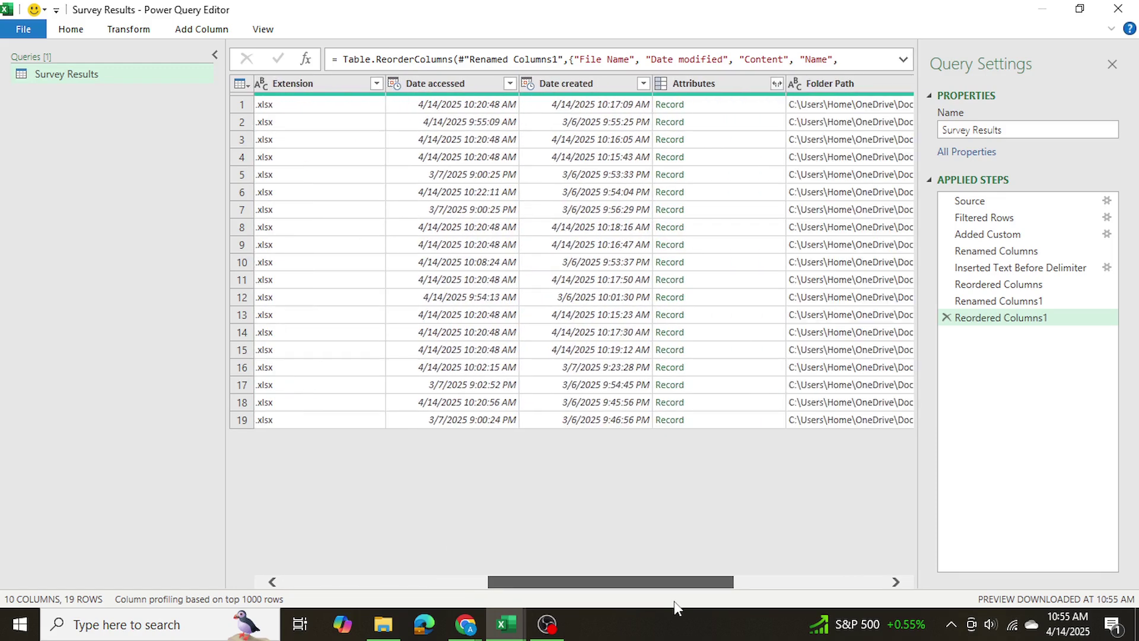
{"action": "left_click_drag", "start_coordinate": [593, 83], "coordinate": [386, 83]}
{"action": "left_click_drag", "start_coordinate": [490, 584], "coordinate": [615, 589]}
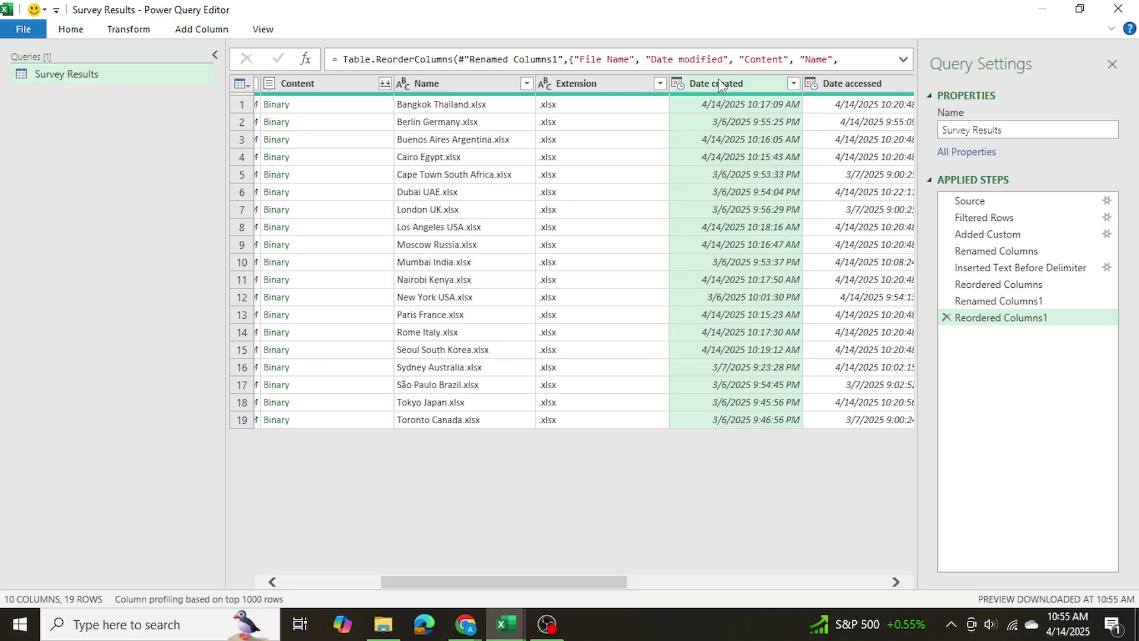
{"action": "left_click_drag", "start_coordinate": [720, 85], "coordinate": [344, 81]}
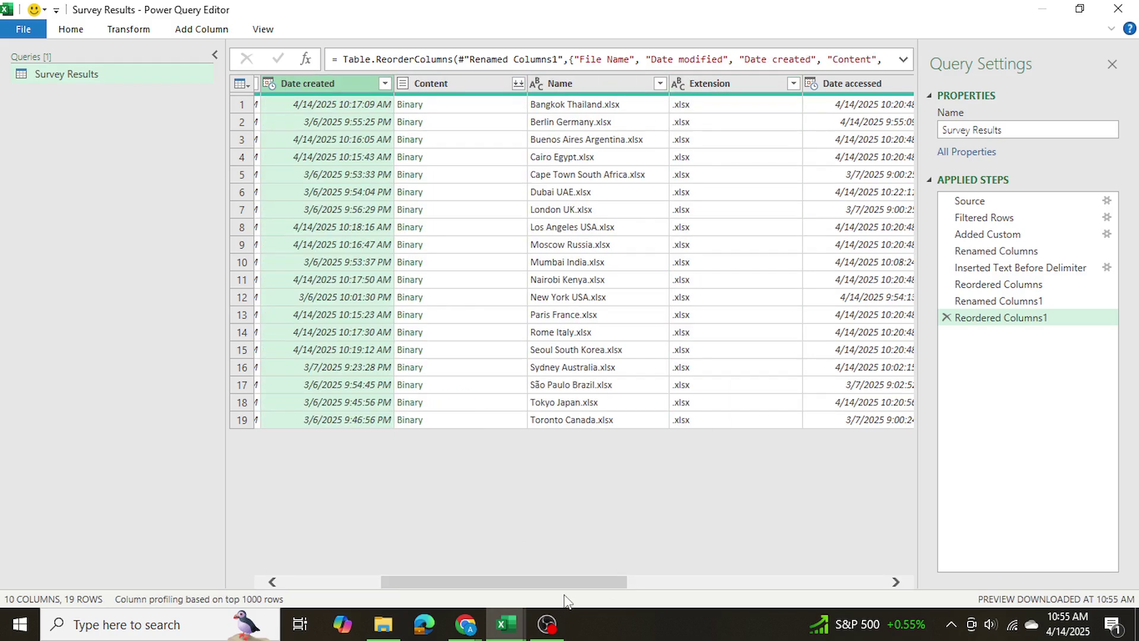
{"action": "left_click_drag", "start_coordinate": [560, 582], "coordinate": [459, 582]}
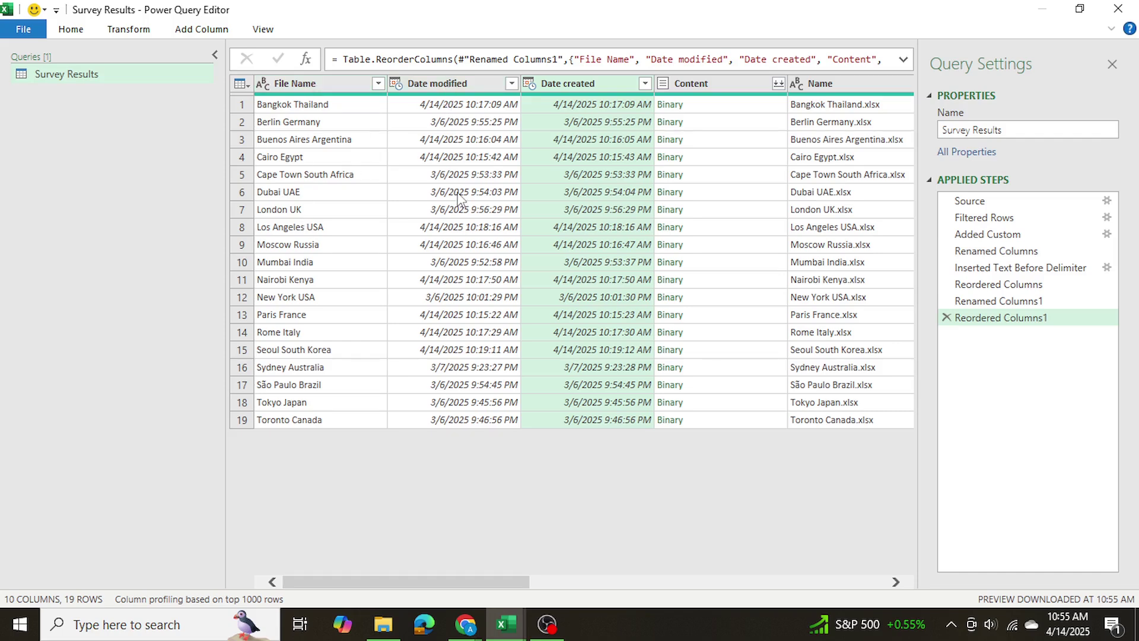
Remove the Content, Name, Date accessed, Attributes and Folder Path columns from the query
{"action": "left_click", "coordinate": [71, 29]}
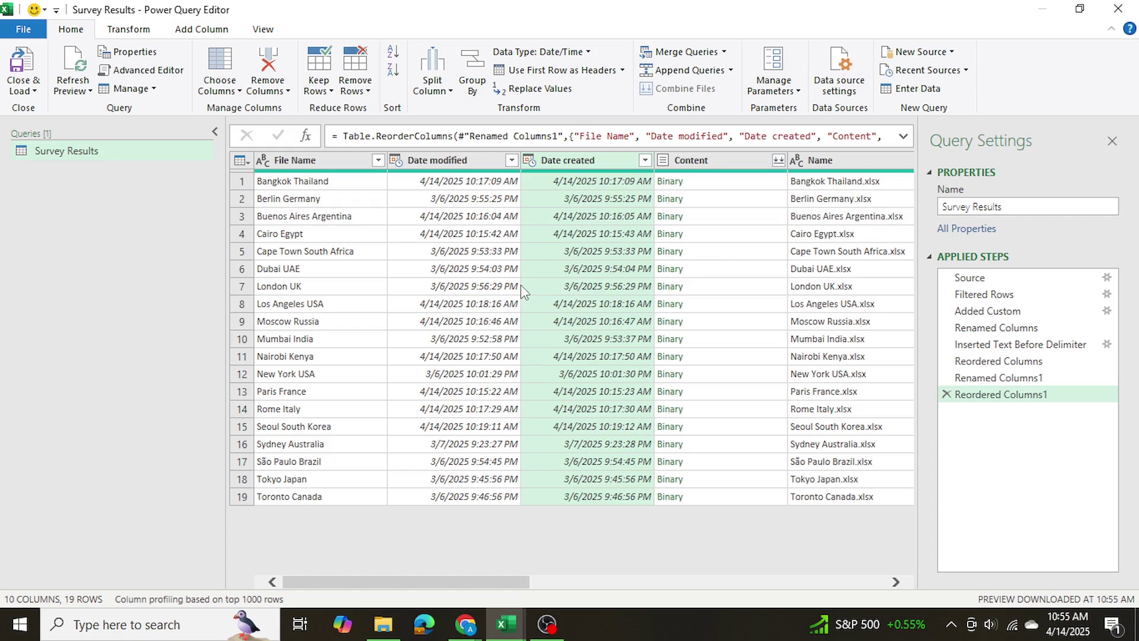
{"action": "left_click_drag", "start_coordinate": [492, 584], "coordinate": [851, 590]}
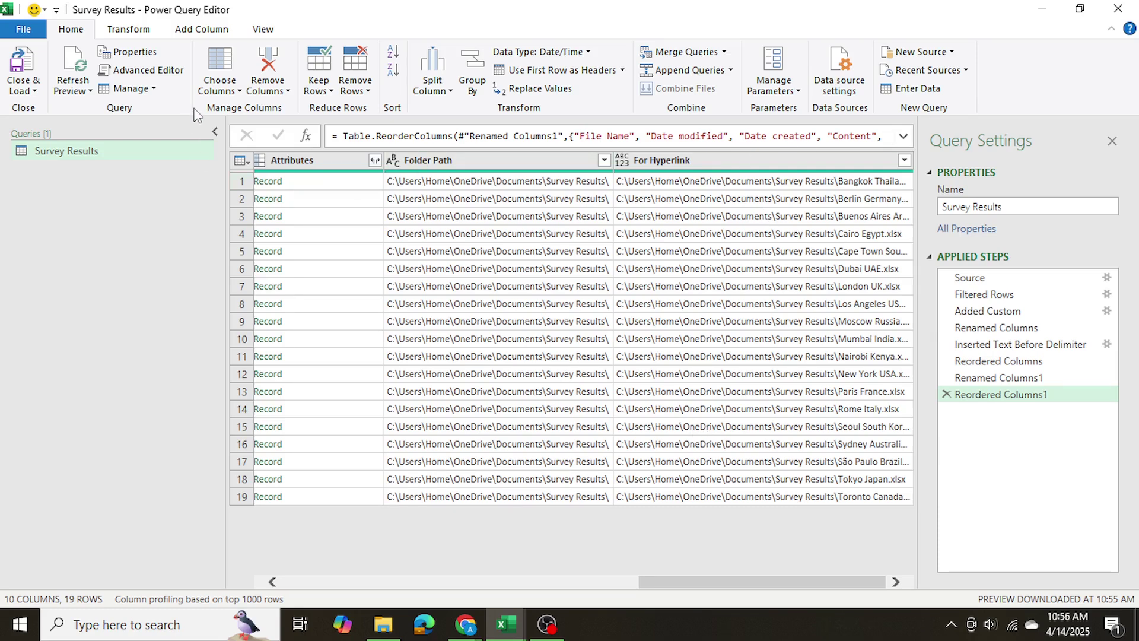
{"action": "left_click", "coordinate": [428, 166]}
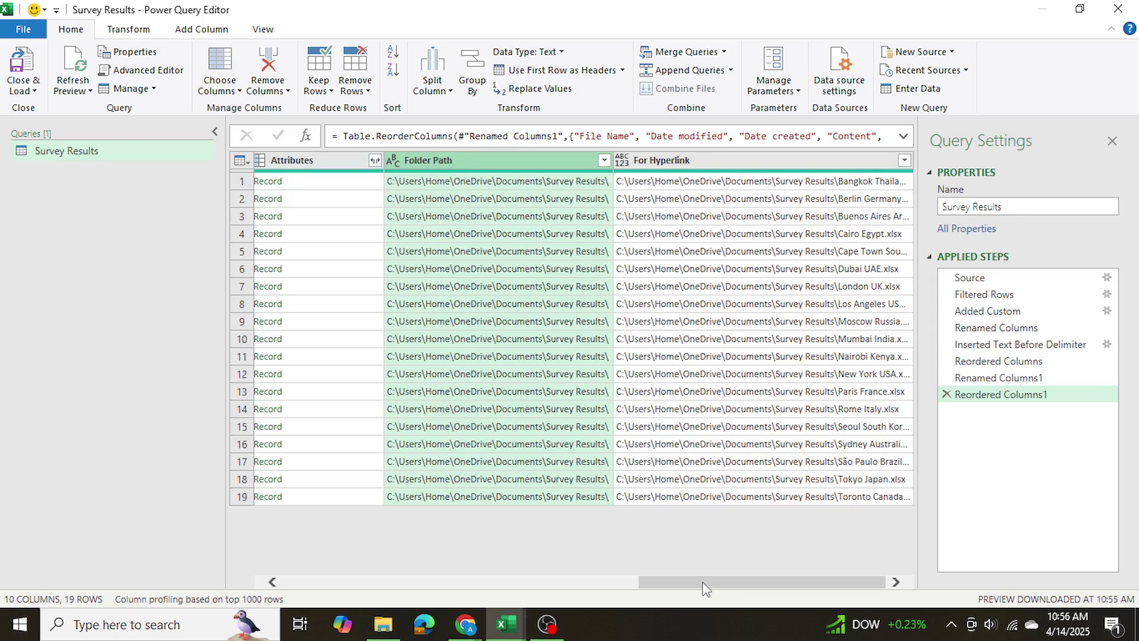
{"action": "scroll", "coordinate": [702, 582], "scroll_direction": "left", "scroll_amount": 2}
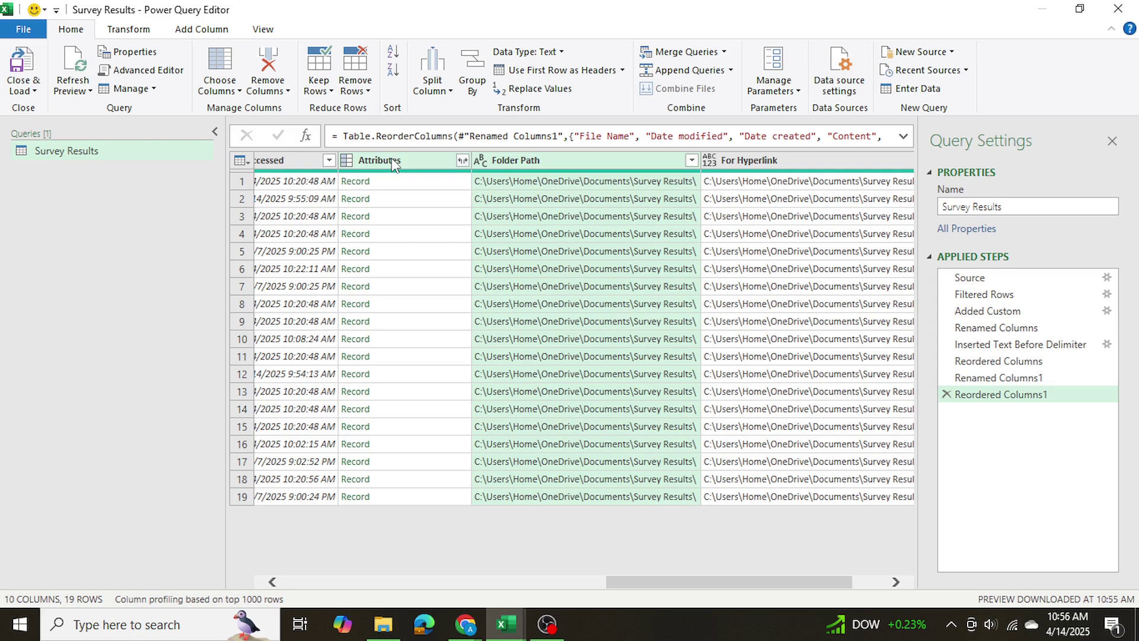
{"action": "left_click", "coordinate": [395, 165], "text": "ctrl"}
{"action": "left_click", "coordinate": [270, 166], "text": "ctrl"}
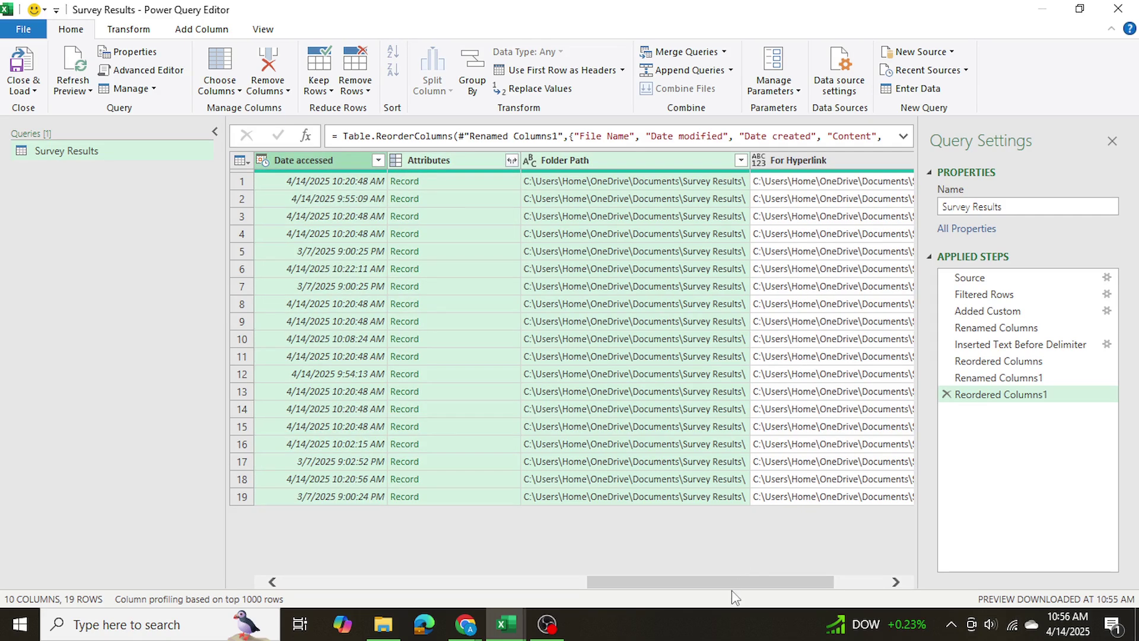
{"action": "left_click_drag", "start_coordinate": [732, 587], "coordinate": [566, 586]}
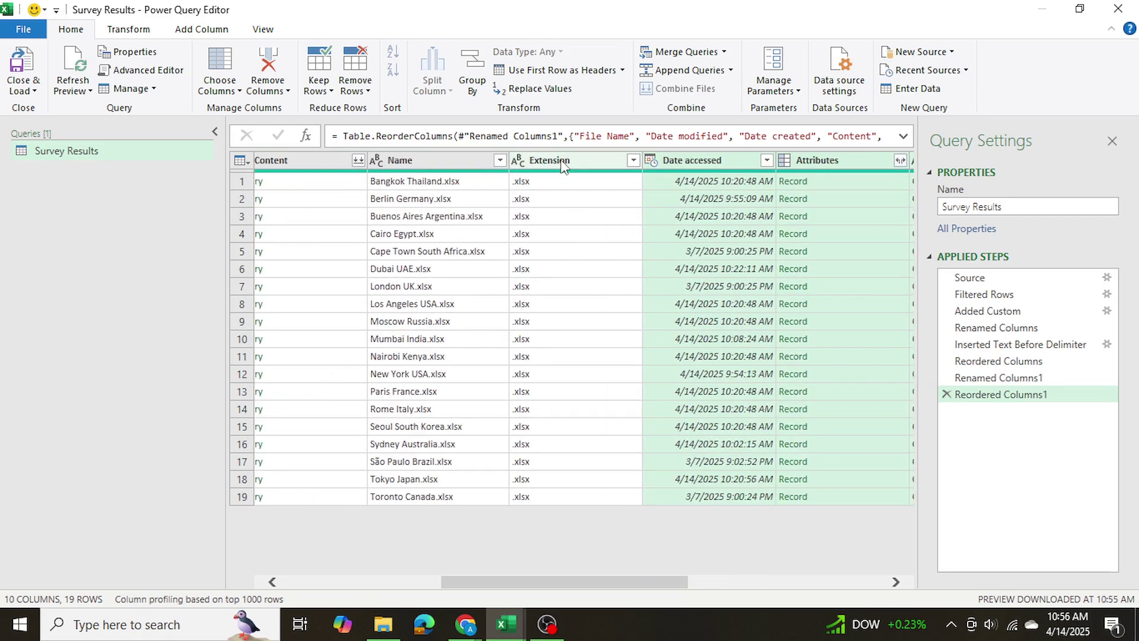
{"action": "left_click", "coordinate": [441, 163], "text": "ctrl"}
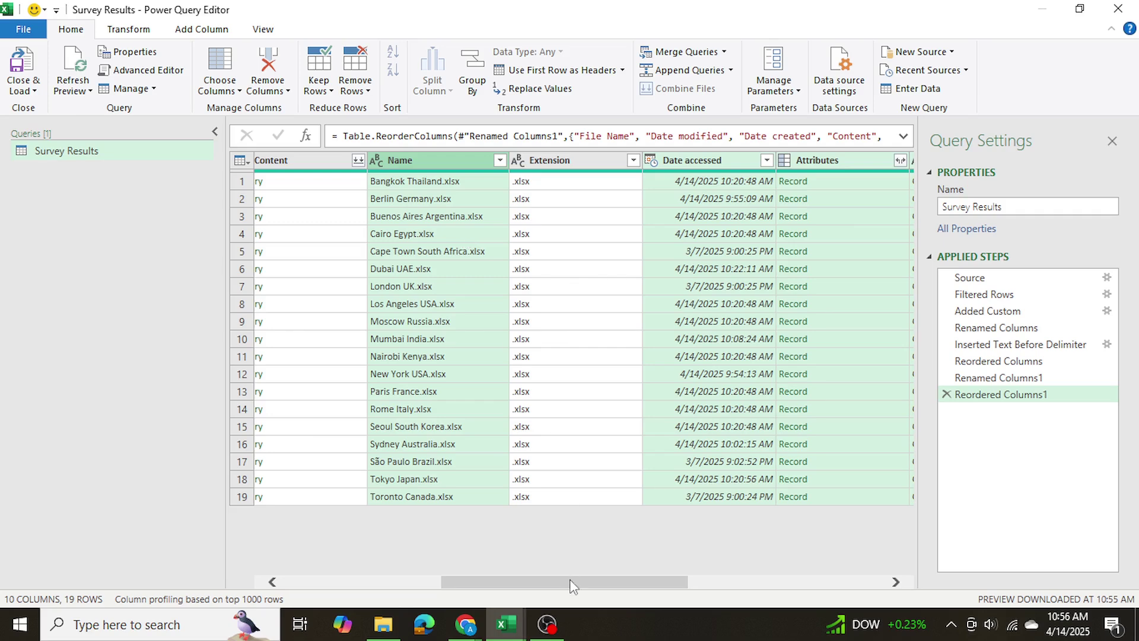
{"action": "left_click_drag", "start_coordinate": [573, 586], "coordinate": [430, 586]}
{"action": "left_click", "coordinate": [663, 165], "text": "ctrl"}
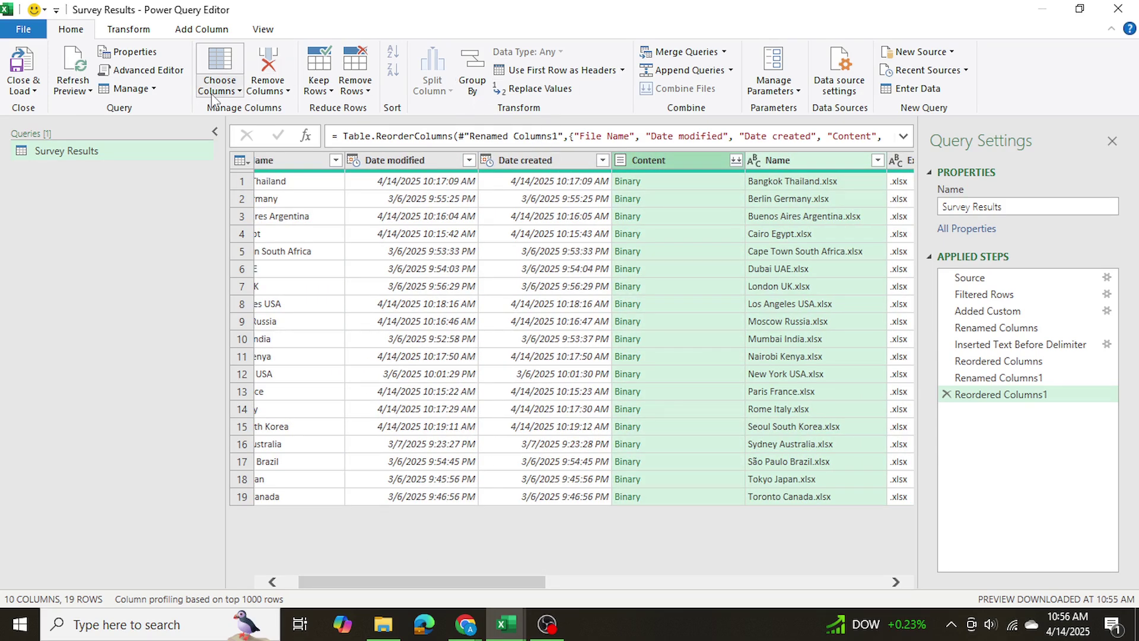
{"action": "left_click", "coordinate": [268, 67]}
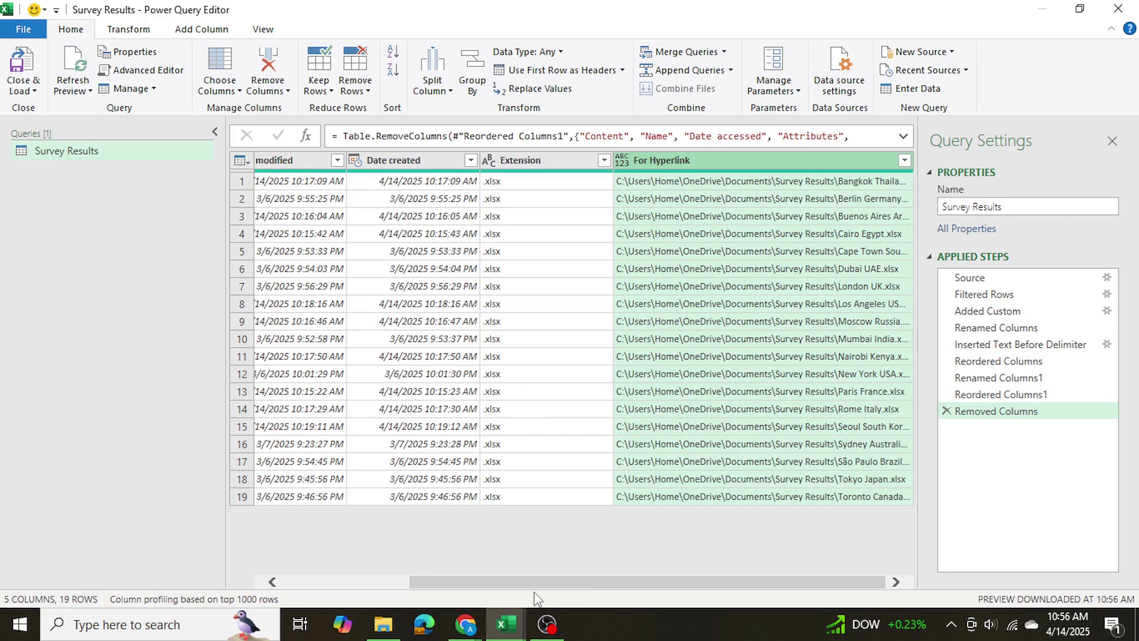
Add a date-only column extracted from the Date created column
{"action": "left_click_drag", "start_coordinate": [460, 585], "coordinate": [334, 585]}
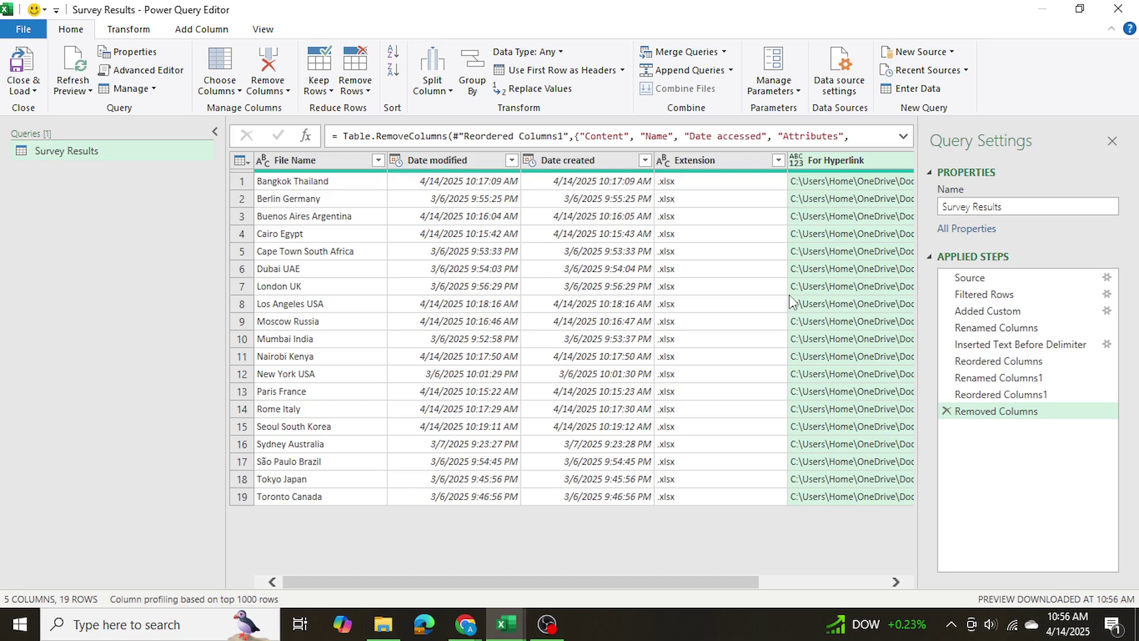
{"action": "left_click", "coordinate": [439, 160]}
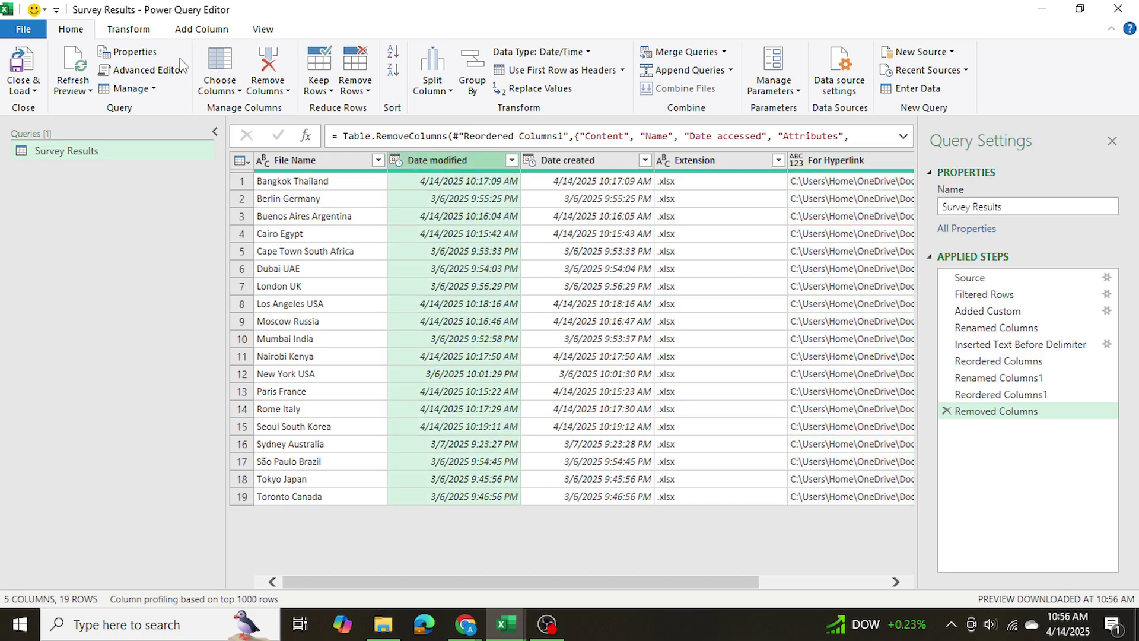
{"action": "left_click", "coordinate": [181, 30]}
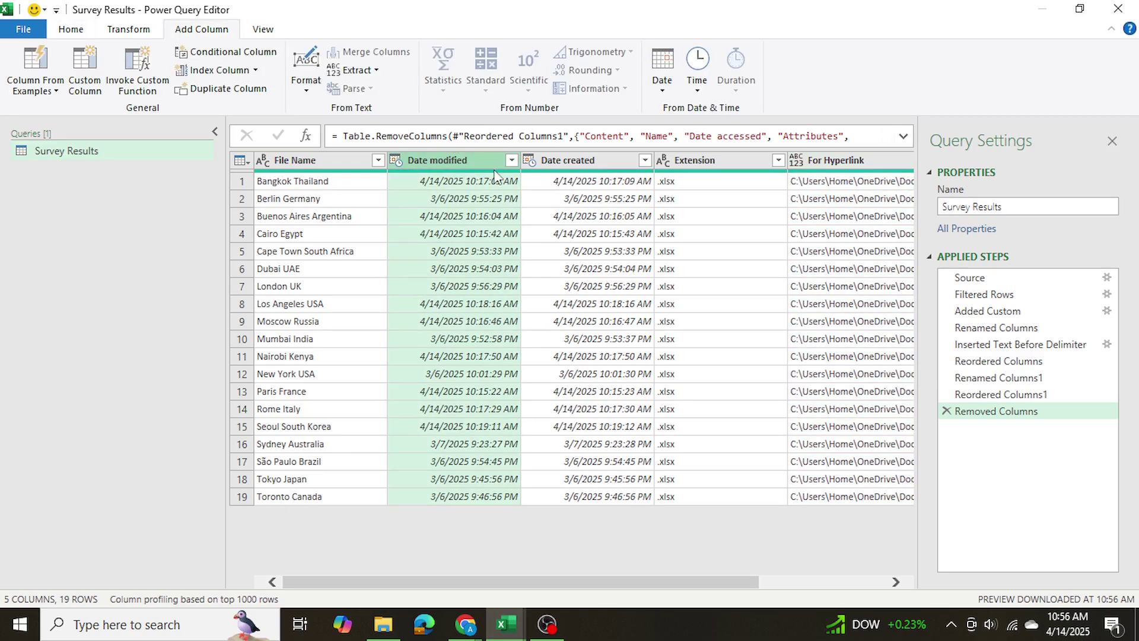
{"action": "left_click", "coordinate": [557, 163]}
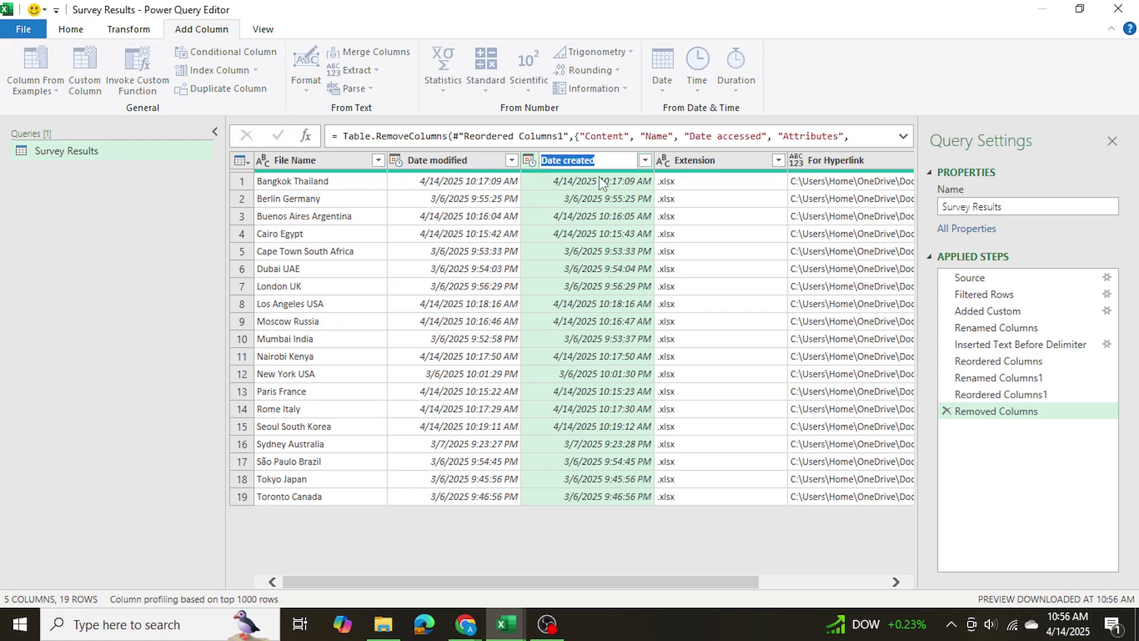
{"action": "left_click", "coordinate": [660, 86]}
{"action": "left_click", "coordinate": [682, 125]}
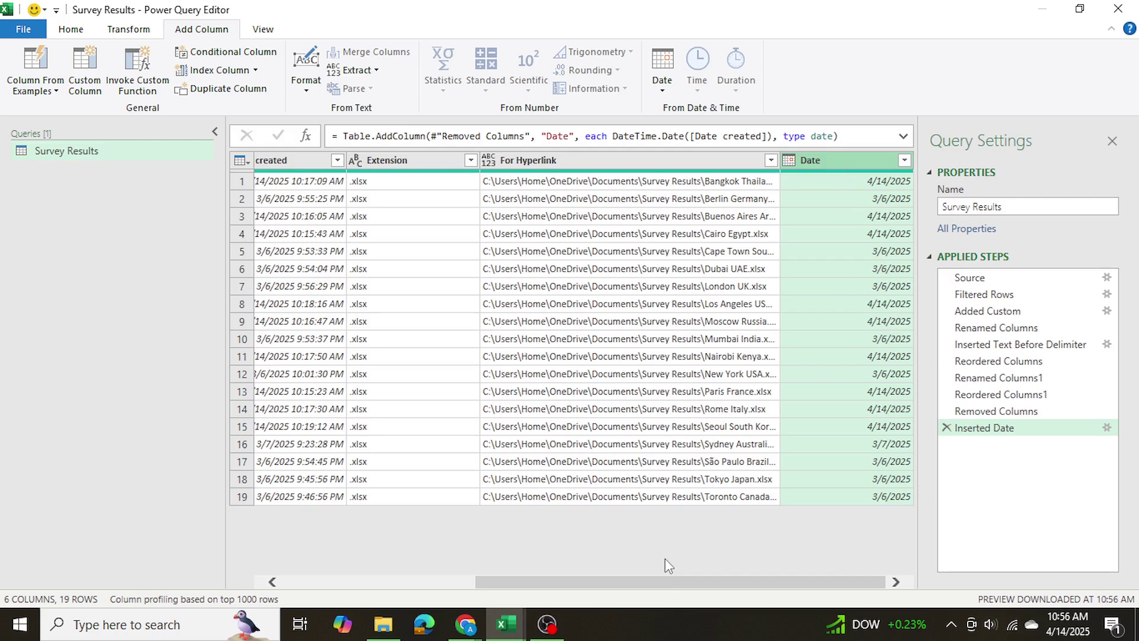
Move the new Date column between Date modified and Date created
{"action": "left_click_drag", "start_coordinate": [661, 582], "coordinate": [617, 582]}
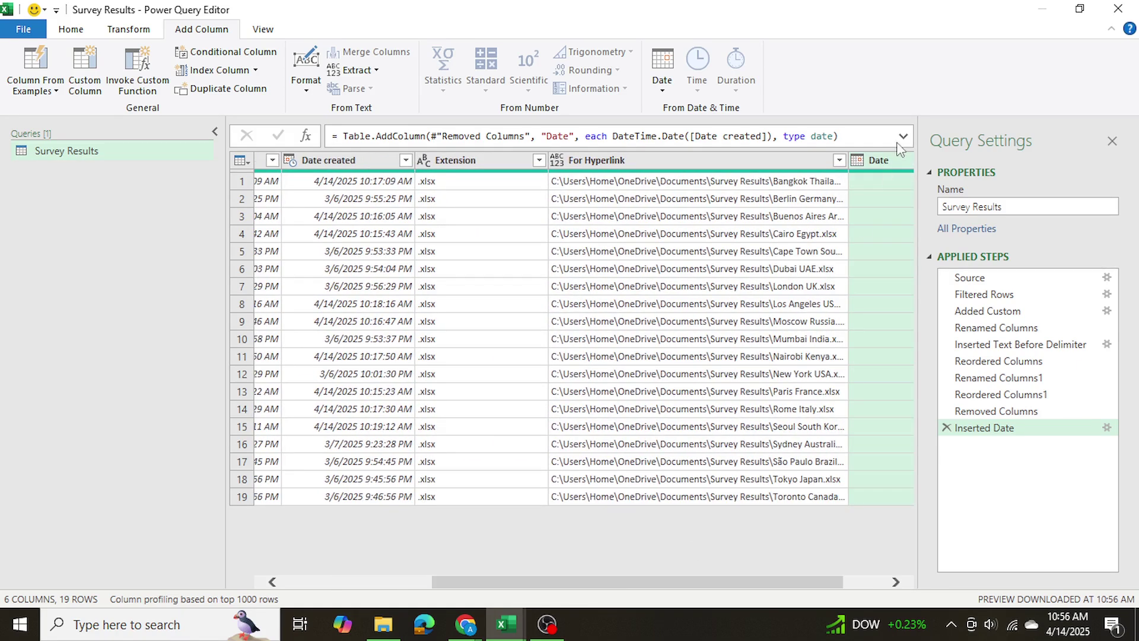
{"action": "left_click_drag", "start_coordinate": [897, 164], "coordinate": [302, 141]}
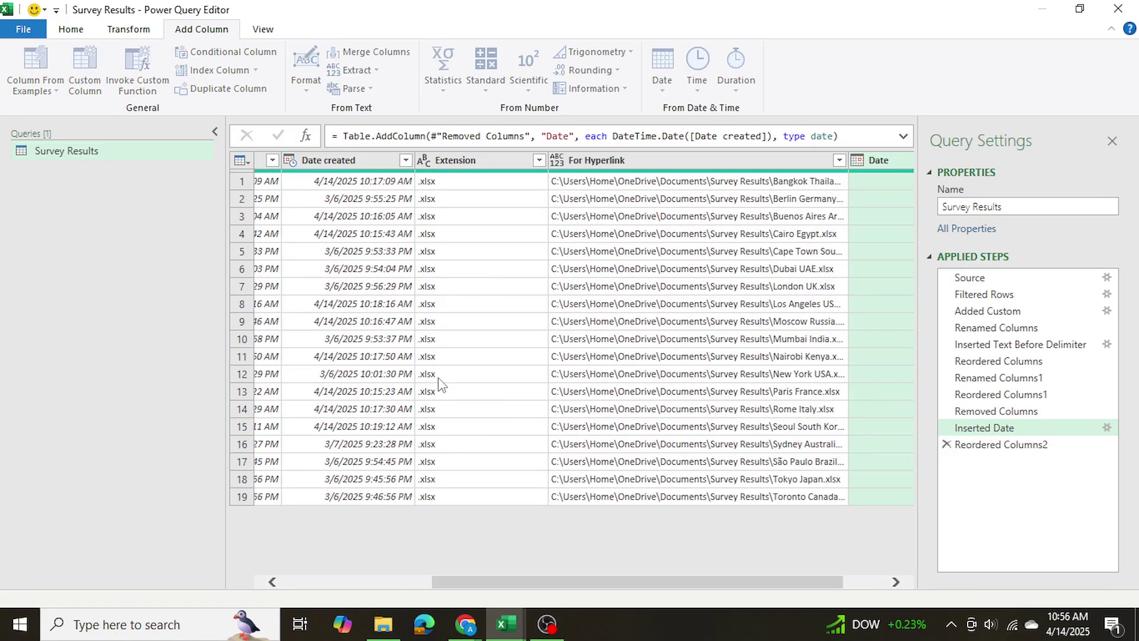
{"action": "left_click_drag", "start_coordinate": [606, 581], "coordinate": [492, 581]}
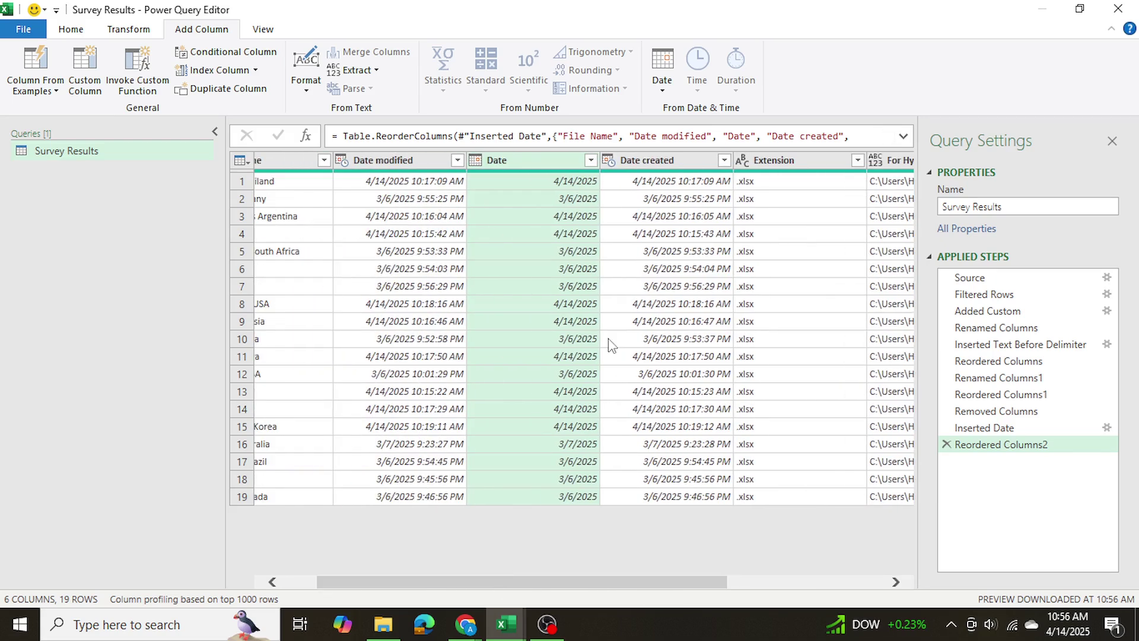
Remove the original Date created column that contains both date and time
{"action": "left_click", "coordinate": [677, 166]}
{"action": "left_click", "coordinate": [70, 30]}
{"action": "key", "text": "Delete"}
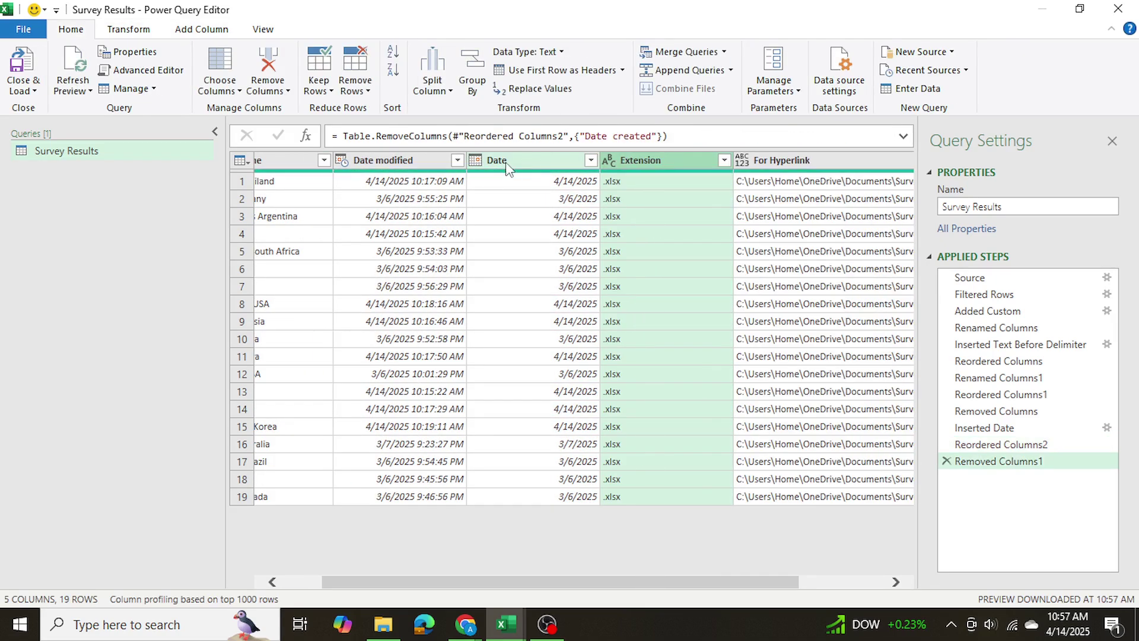
Rename the Date column to Date Created
{"action": "right_click", "coordinate": [506, 164]}
{"action": "left_click", "coordinate": [556, 519]}
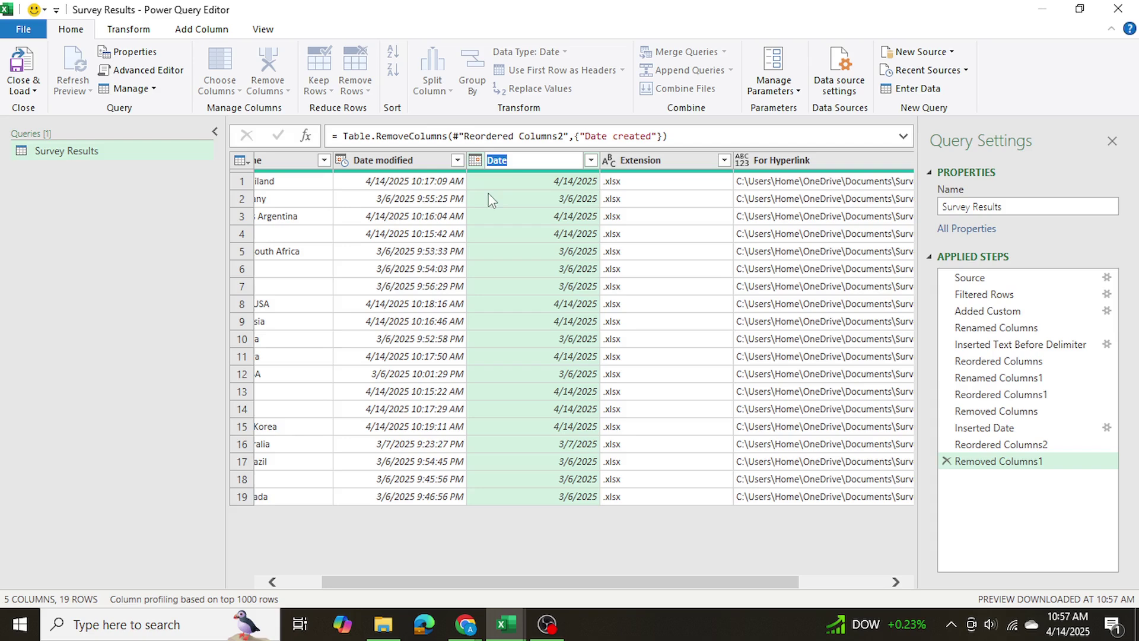
{"action": "left_click", "coordinate": [514, 165]}
{"action": "type", "text": "Created"}
{"action": "key", "text": "Return"}
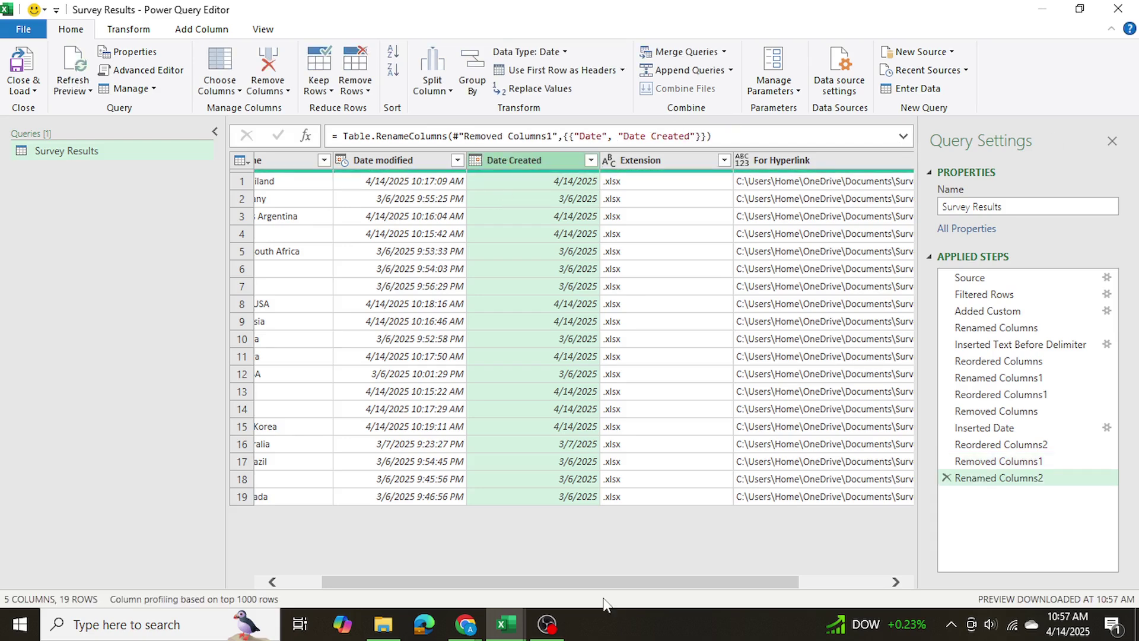
Load the Survey Results query as a table into the existing worksheet starting at cell A1, then close the queries pane
{"action": "left_click_drag", "start_coordinate": [609, 584], "coordinate": [526, 581]}
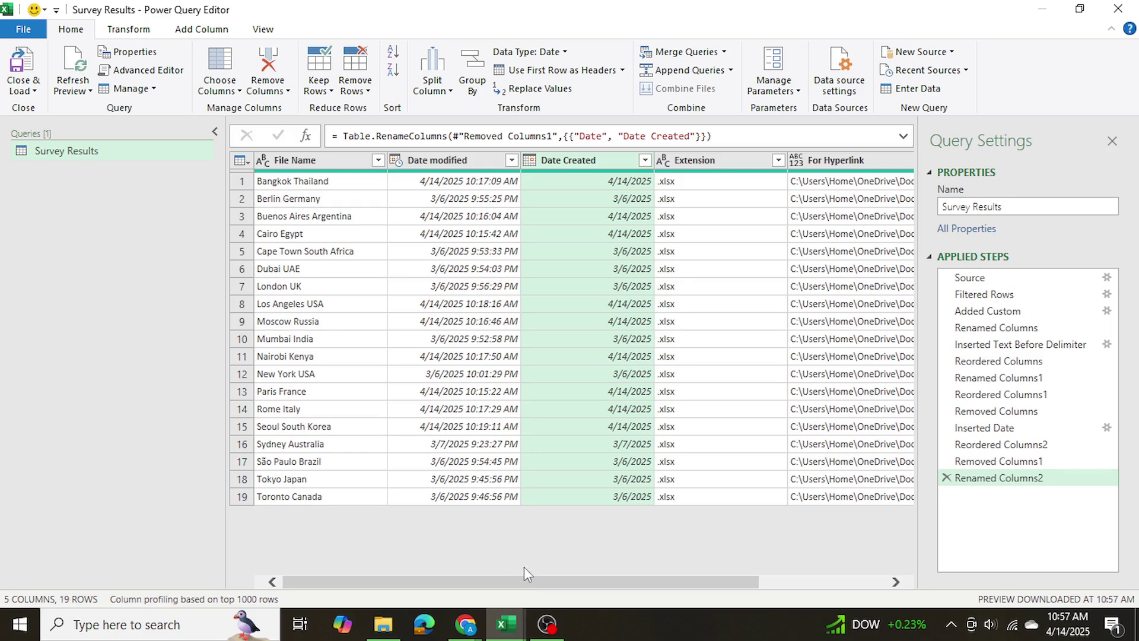
{"action": "left_click_drag", "start_coordinate": [549, 579], "coordinate": [788, 579]}
{"action": "left_click_drag", "start_coordinate": [859, 584], "coordinate": [453, 564]}
{"action": "left_click", "coordinate": [20, 92]}
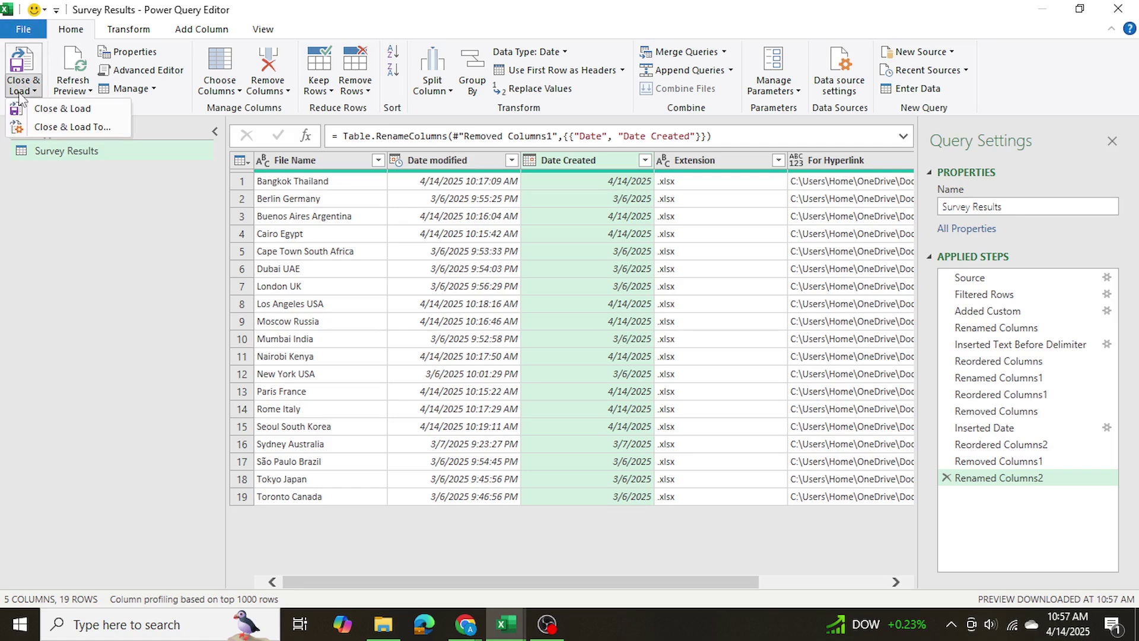
{"action": "left_click", "coordinate": [61, 128]}
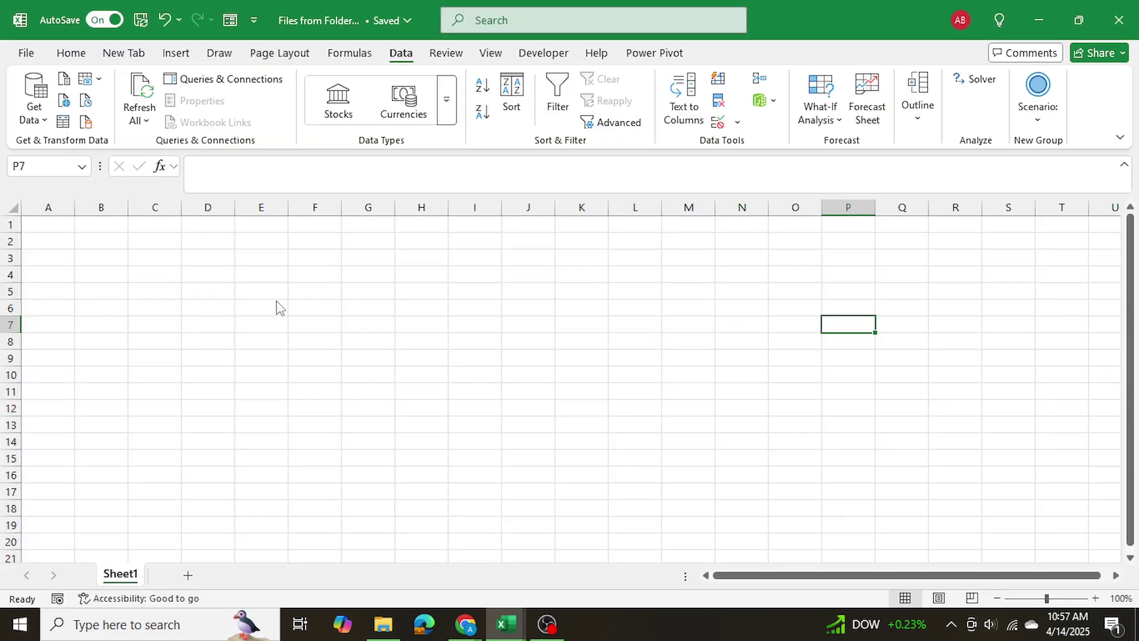
{"action": "left_click", "coordinate": [548, 323]}
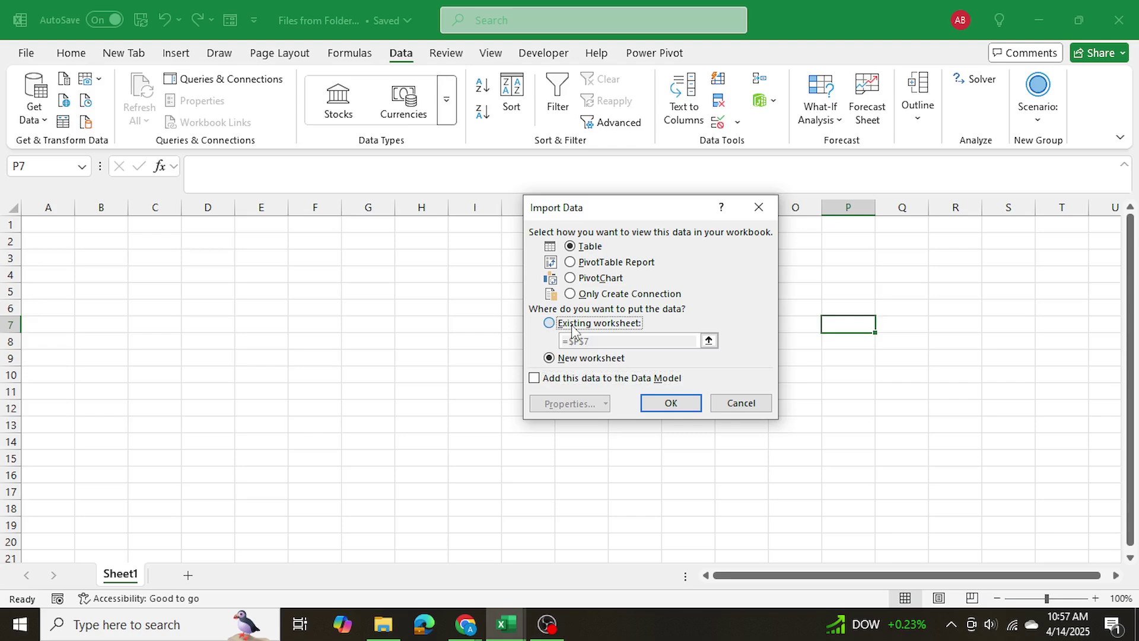
{"action": "left_click", "coordinate": [63, 224]}
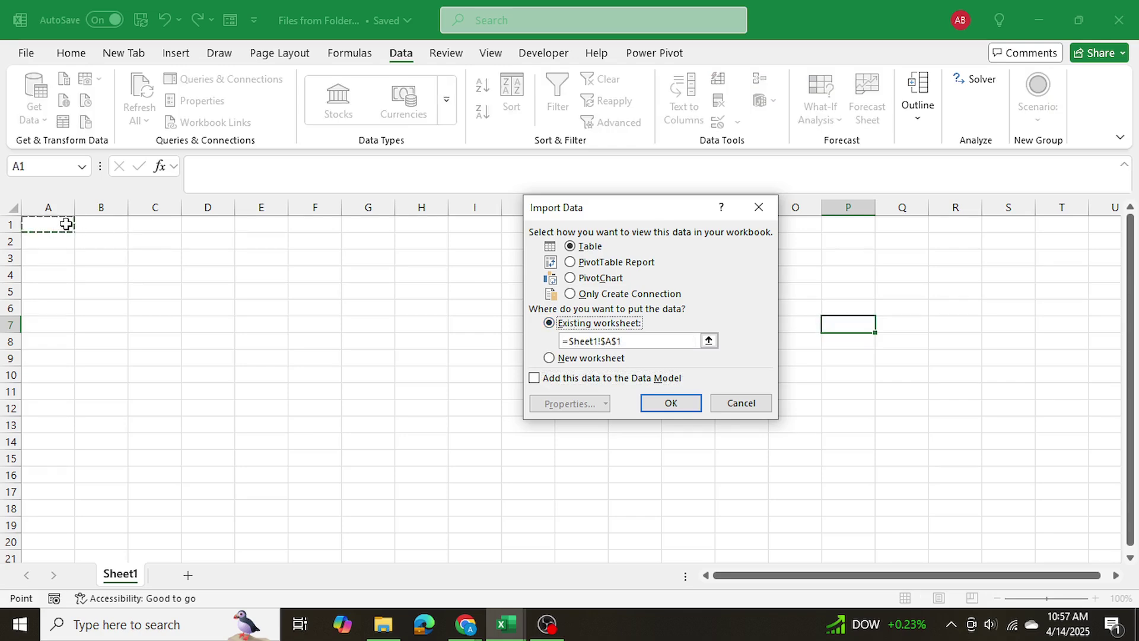
{"action": "left_click", "coordinate": [676, 405]}
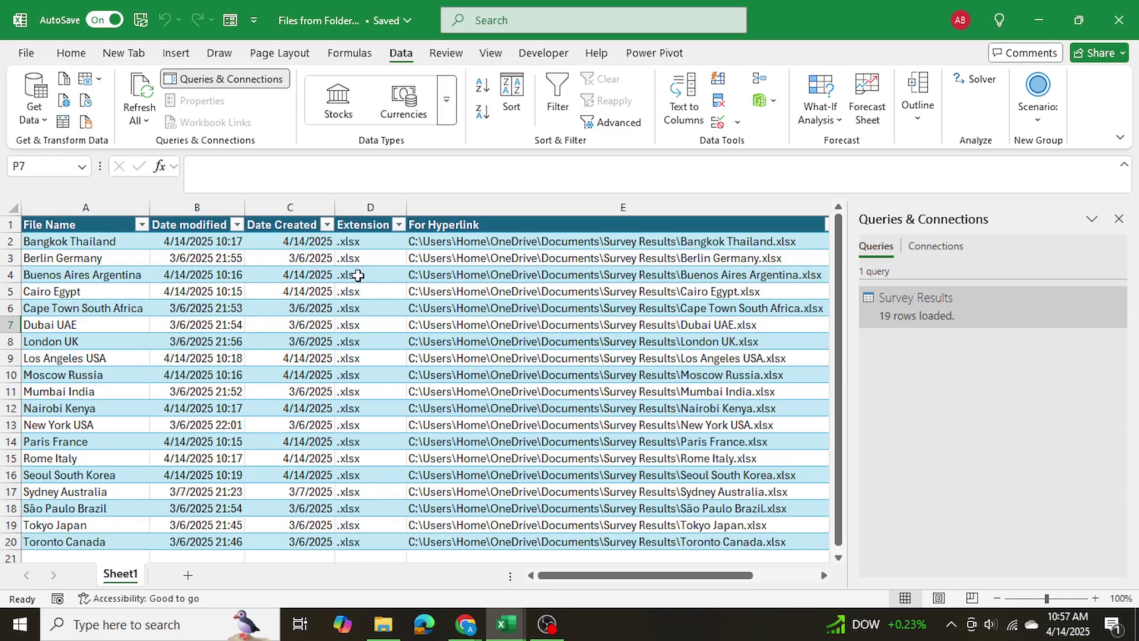
{"action": "left_click", "coordinate": [1119, 218]}
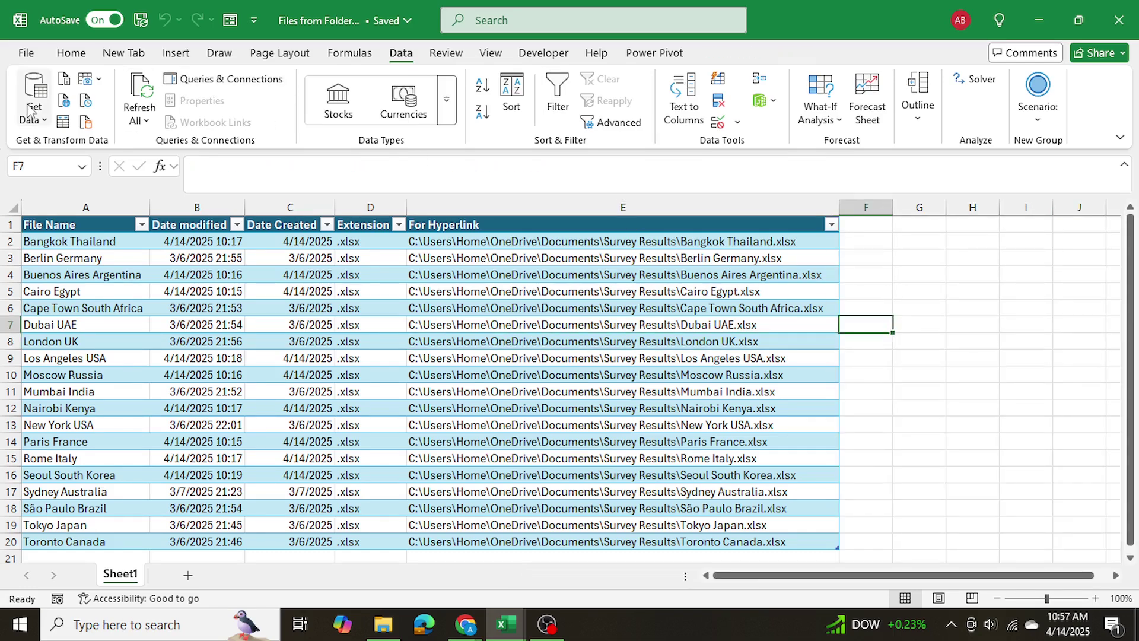
Reopen the Survey Results query, remove the Extension column, and load the updated result back to the worksheet
{"action": "left_click", "coordinate": [221, 83]}
{"action": "left_click", "coordinate": [909, 297]}
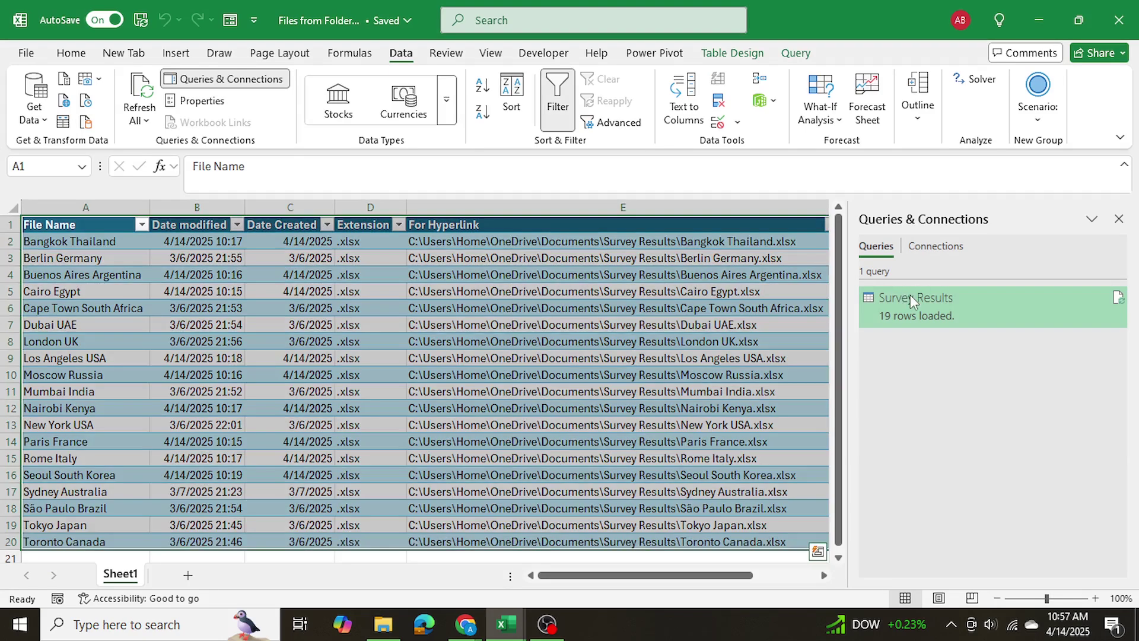
{"action": "double_click", "coordinate": [910, 297]}
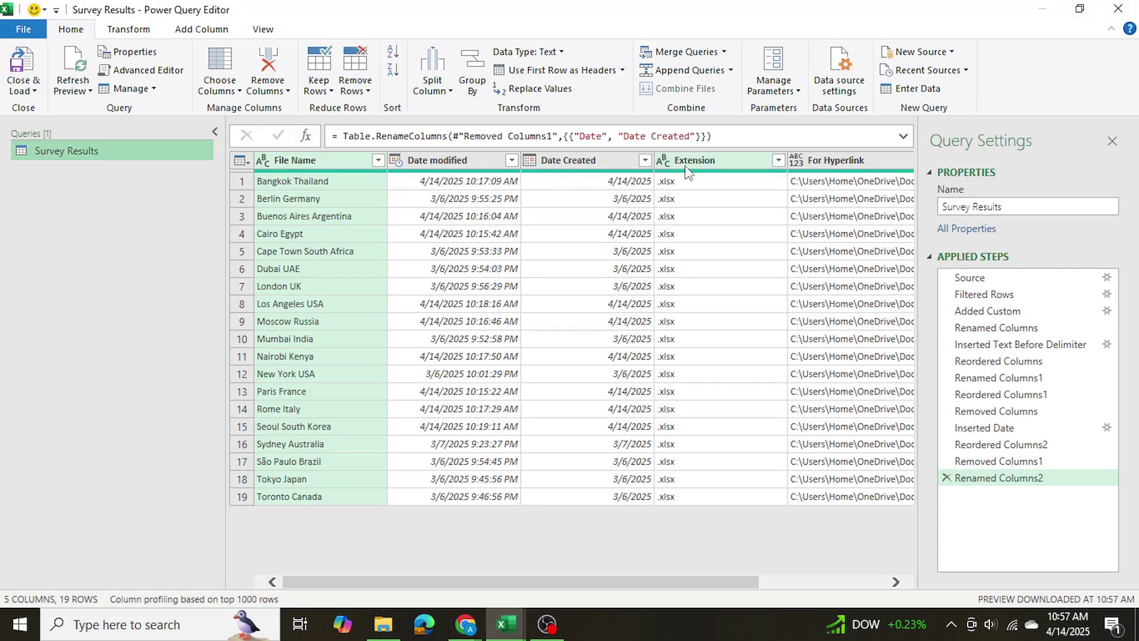
{"action": "left_click", "coordinate": [686, 166]}
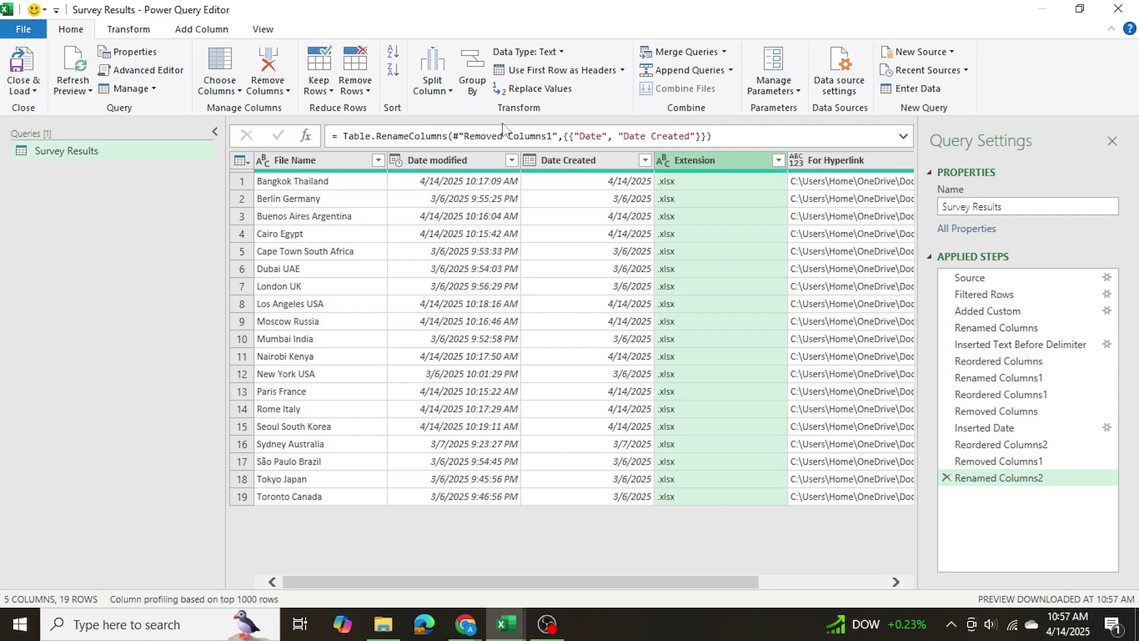
{"action": "left_click", "coordinate": [268, 66]}
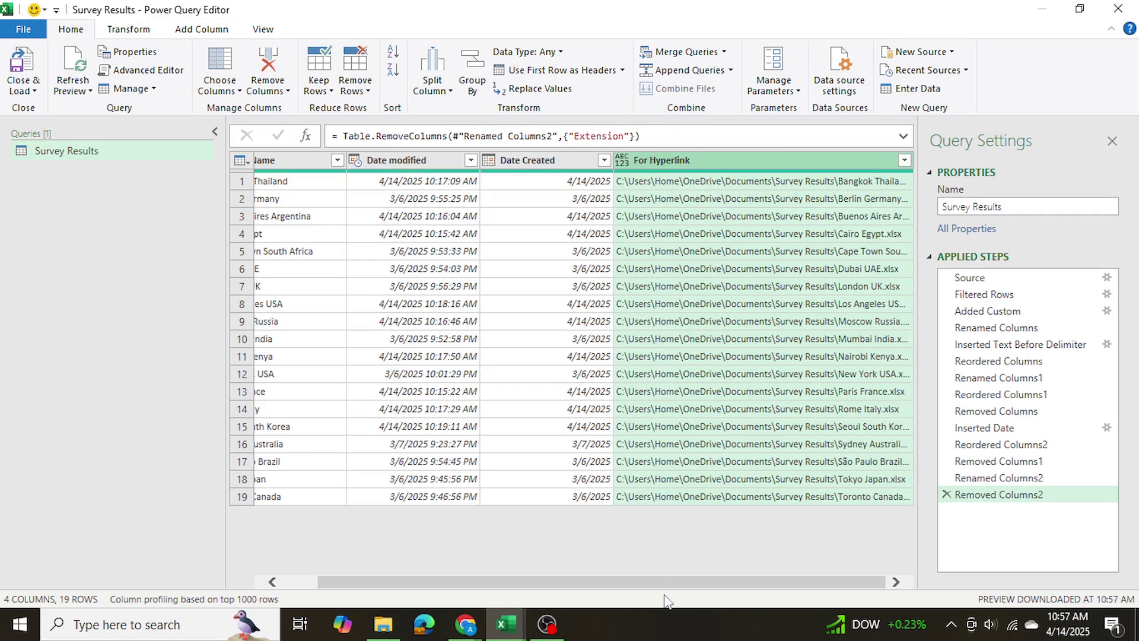
{"action": "left_click_drag", "start_coordinate": [679, 581], "coordinate": [638, 581]}
{"action": "left_click", "coordinate": [21, 62]}
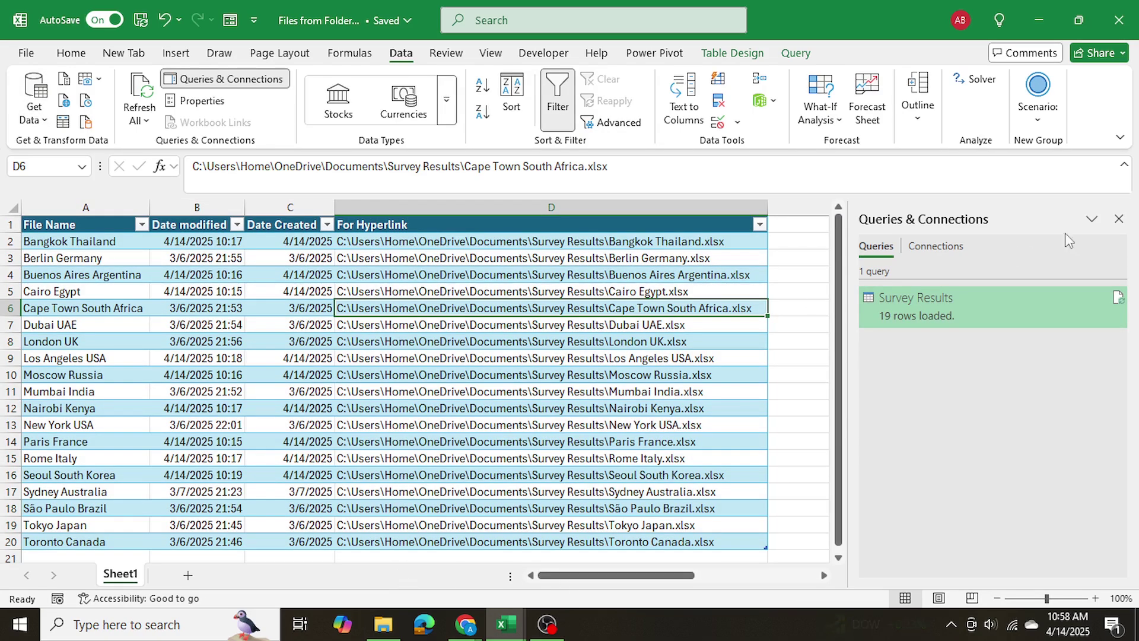
Close the queries pane, then apply the light green banded style to the table and turn off its filter buttons
{"action": "left_click", "coordinate": [1119, 219]}
{"action": "left_click", "coordinate": [533, 425]}
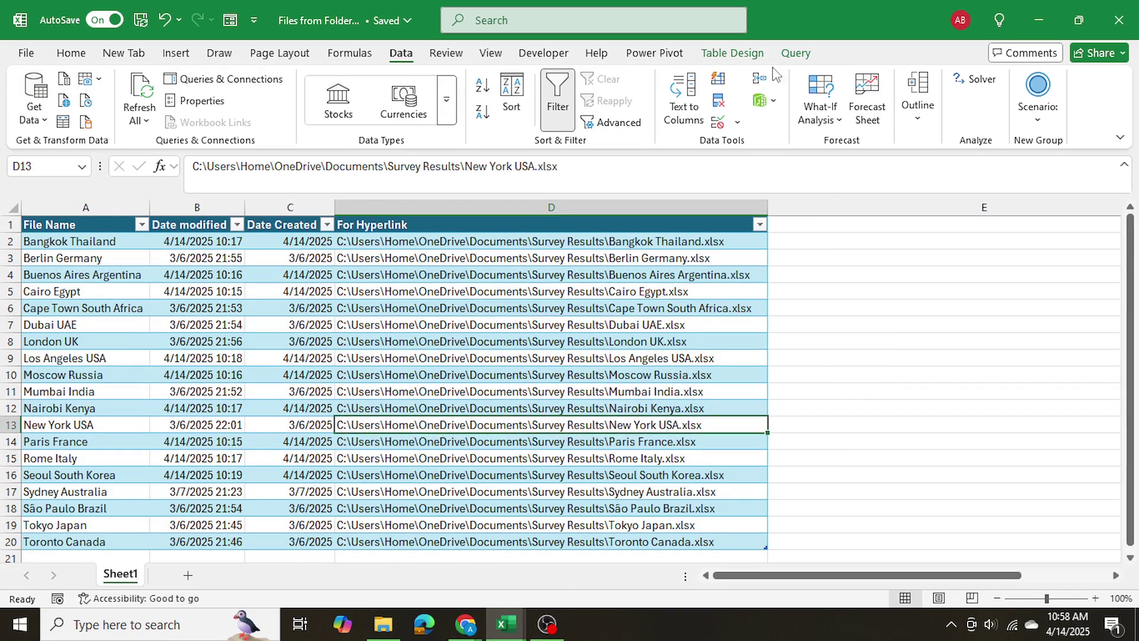
{"action": "left_click", "coordinate": [733, 53]}
{"action": "left_click", "coordinate": [857, 100]}
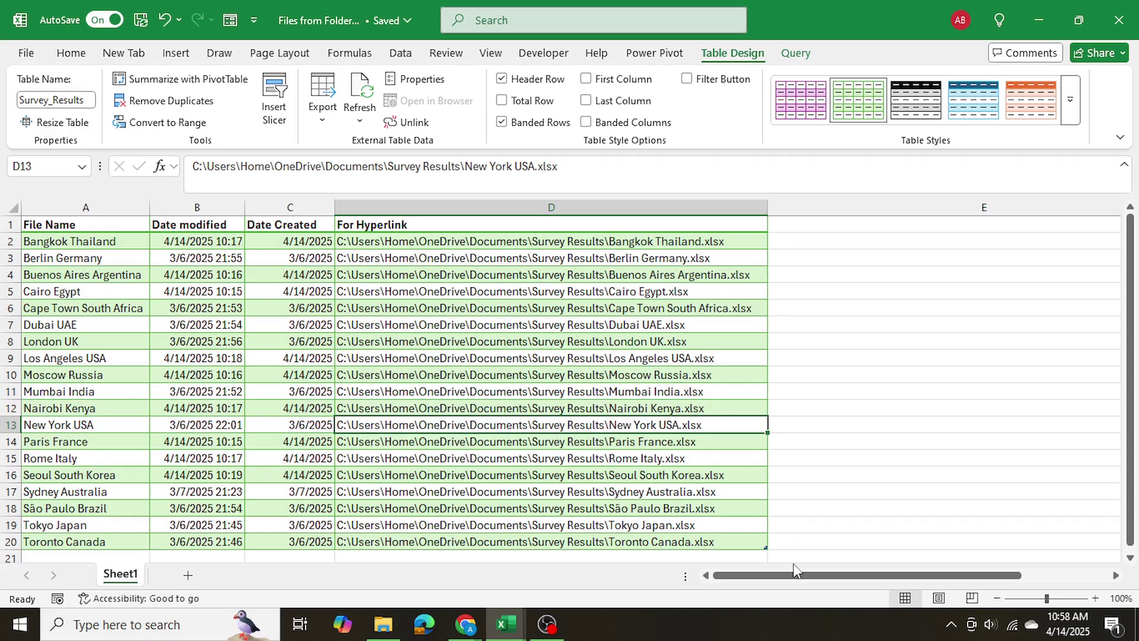
{"action": "scroll", "coordinate": [326, 366], "scroll_direction": "up", "scroll_amount": 1, "text": "ctrl"}
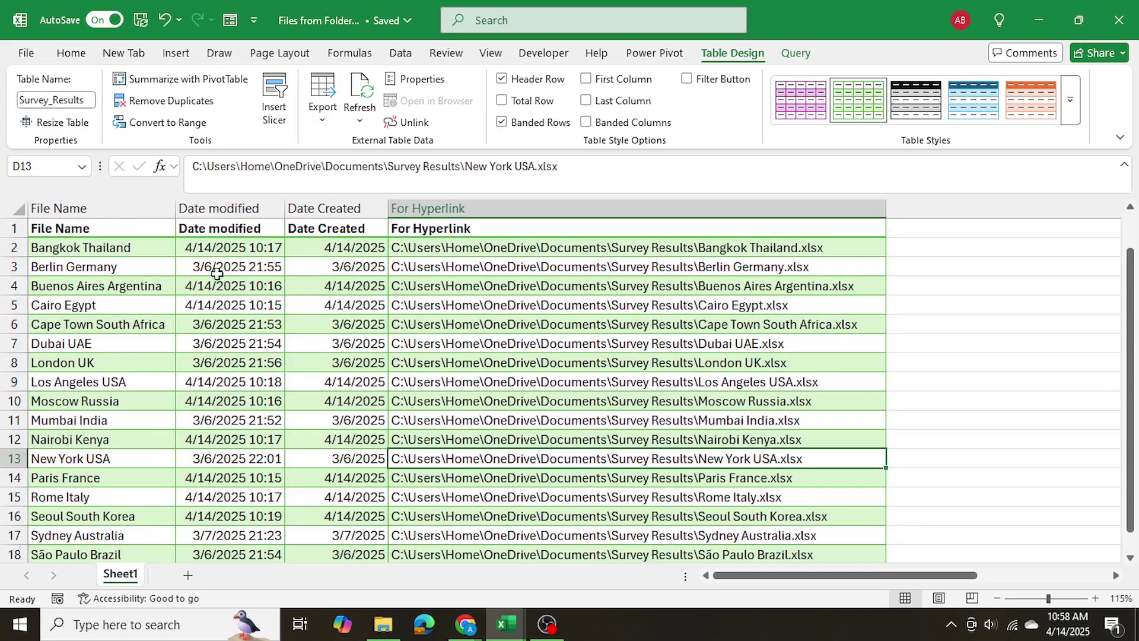
{"action": "left_click_drag", "start_coordinate": [344, 267], "coordinate": [350, 420]}
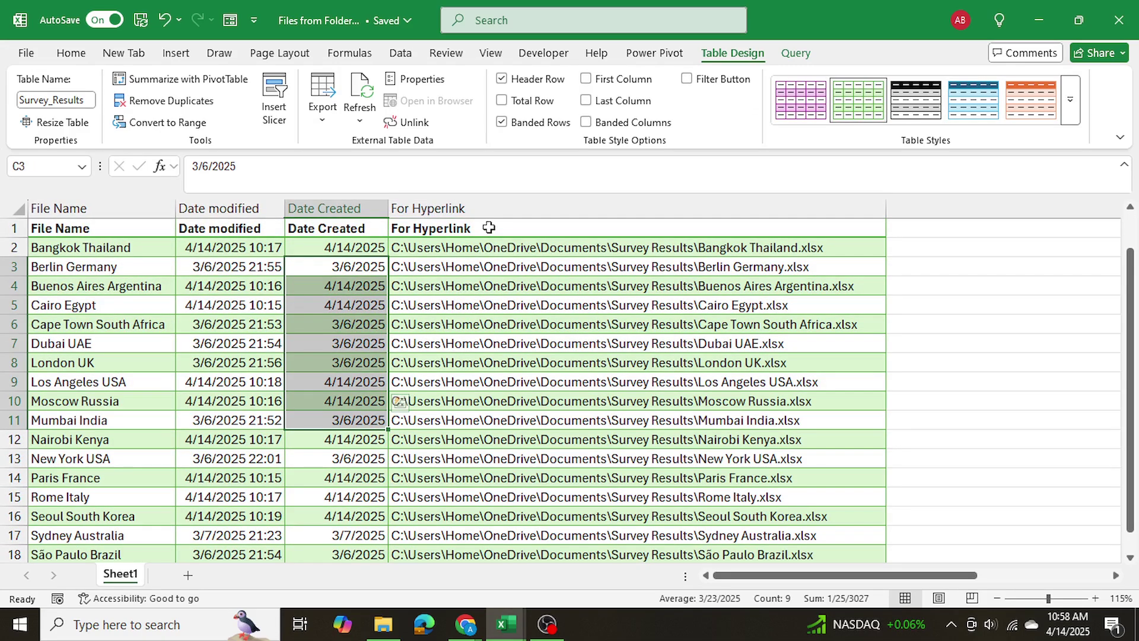
{"action": "left_click_drag", "start_coordinate": [484, 267], "coordinate": [481, 495]}
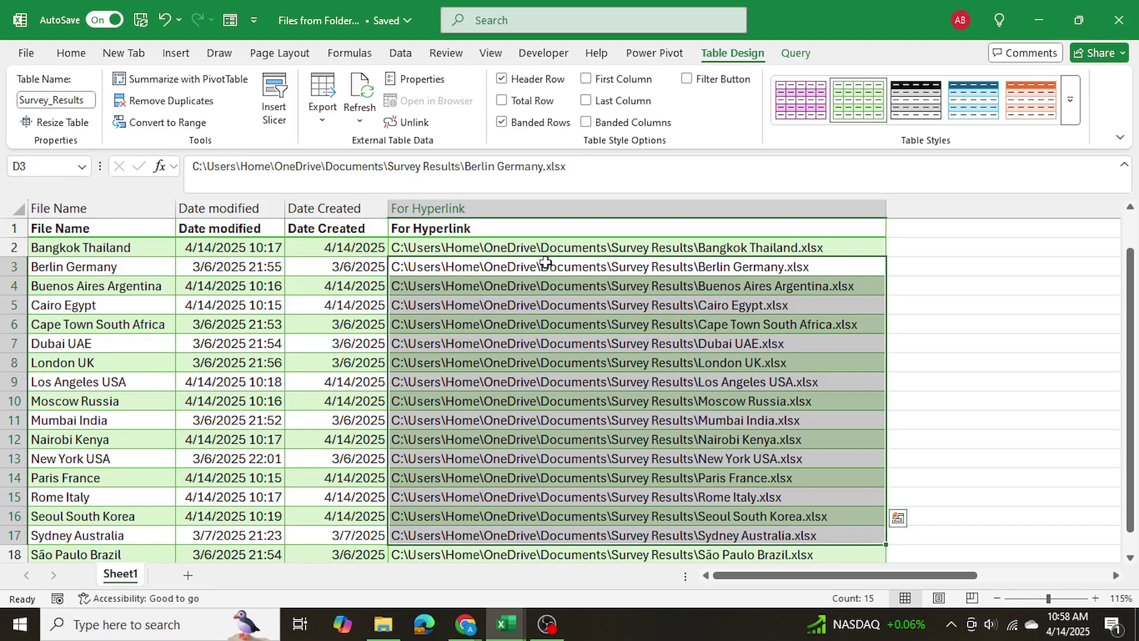
Enter =HYPERLINK([@[For Hyperlink]],"Access File") in cell E4, beside the For Hyperlink column
{"action": "left_click", "coordinate": [975, 285]}
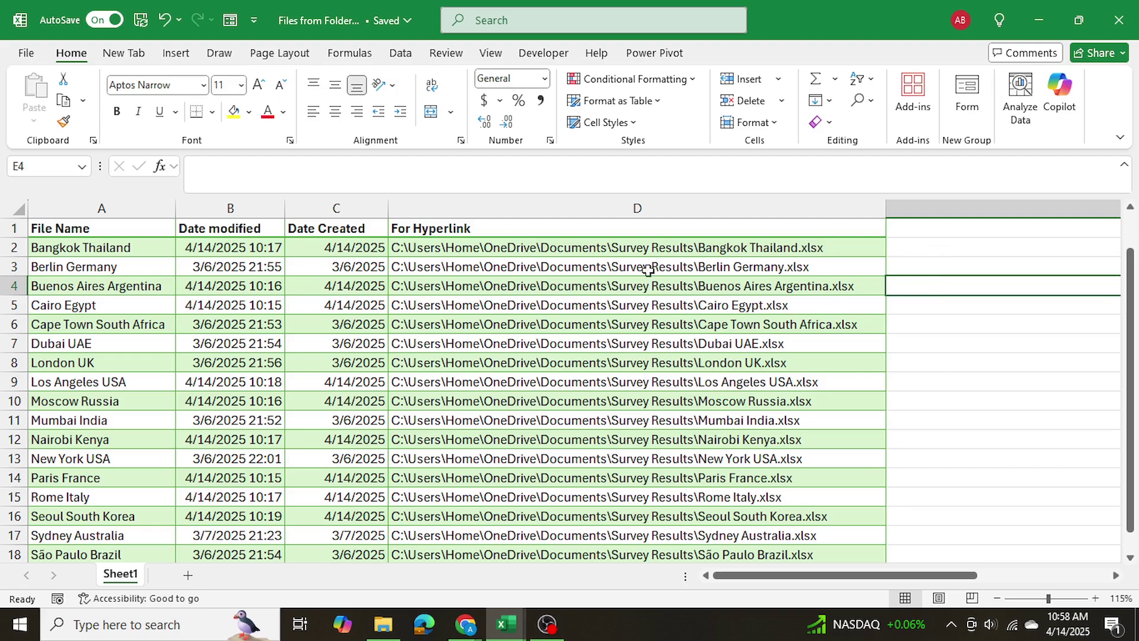
{"action": "type", "text": "="}
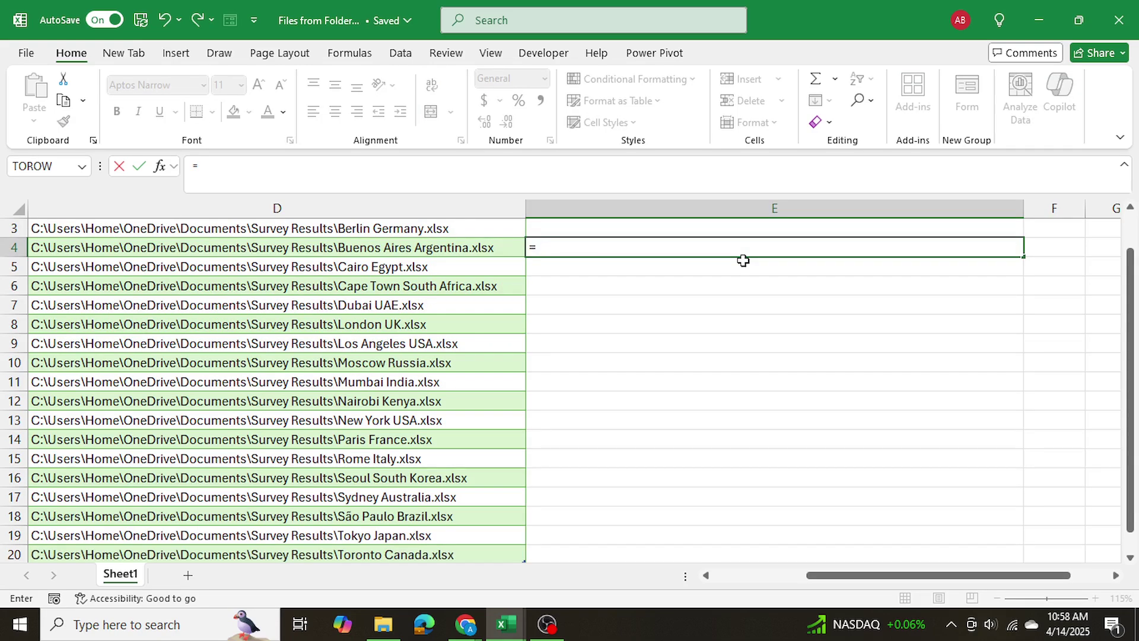
{"action": "type", "text": "hyperlink"}
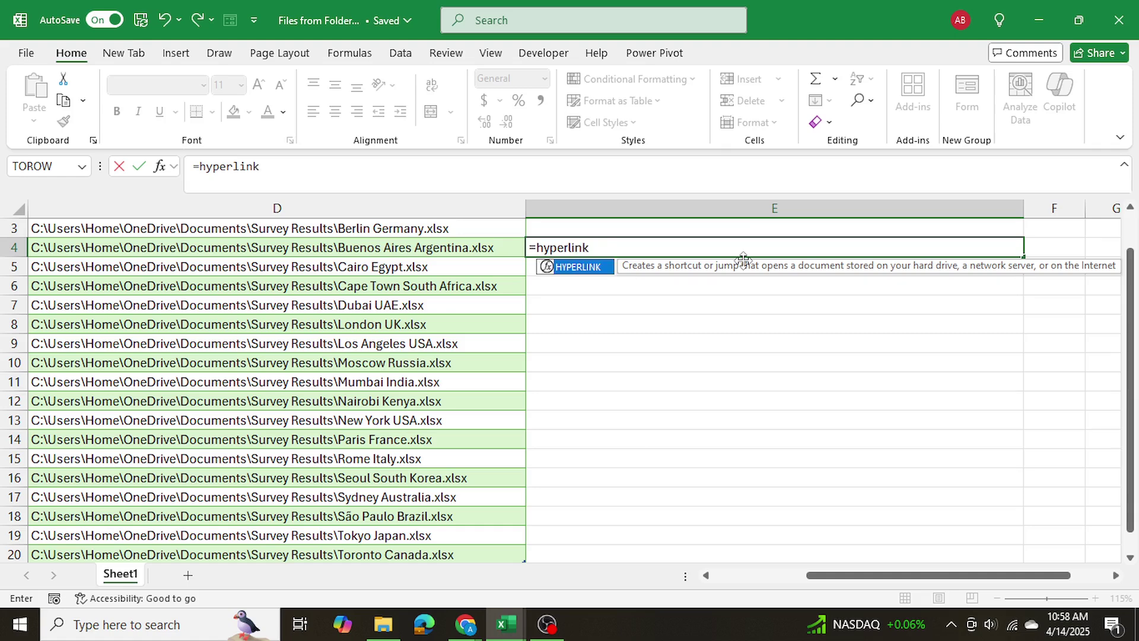
{"action": "type", "text": "("}
{"action": "key", "text": "Left"}
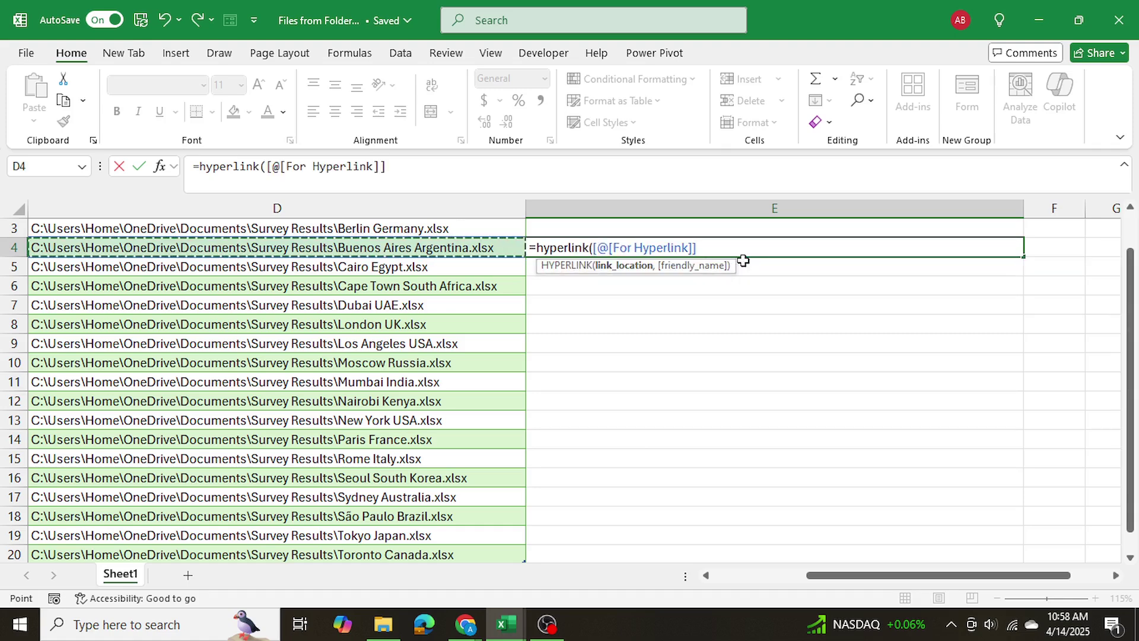
{"action": "scroll", "coordinate": [684, 332], "scroll_direction": "up", "scroll_amount": 1}
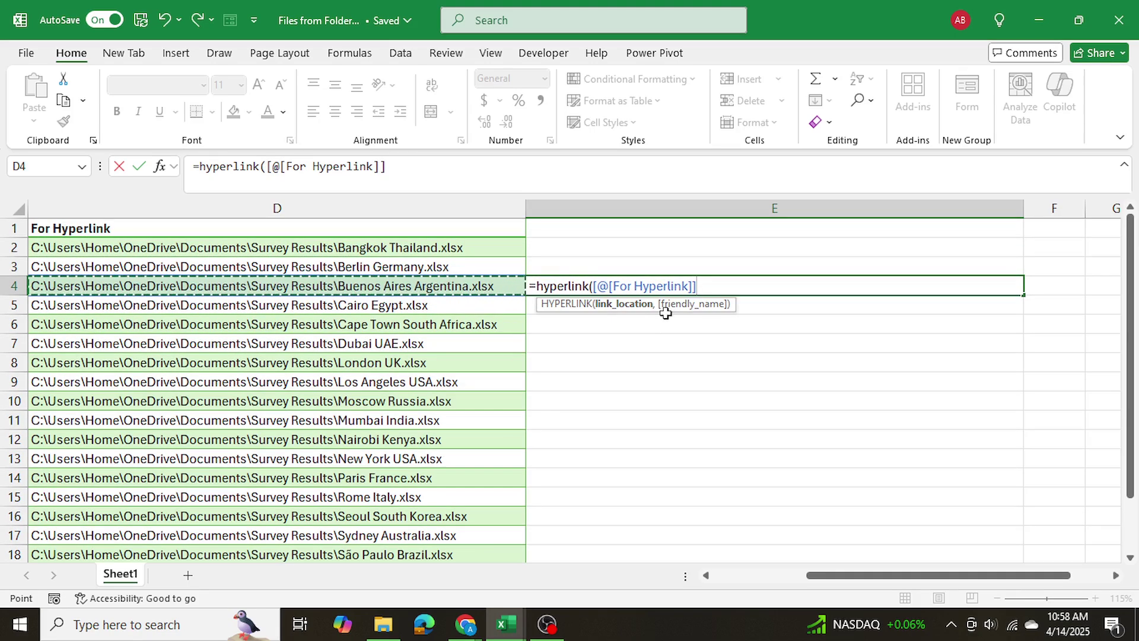
{"action": "type", "text": ","}
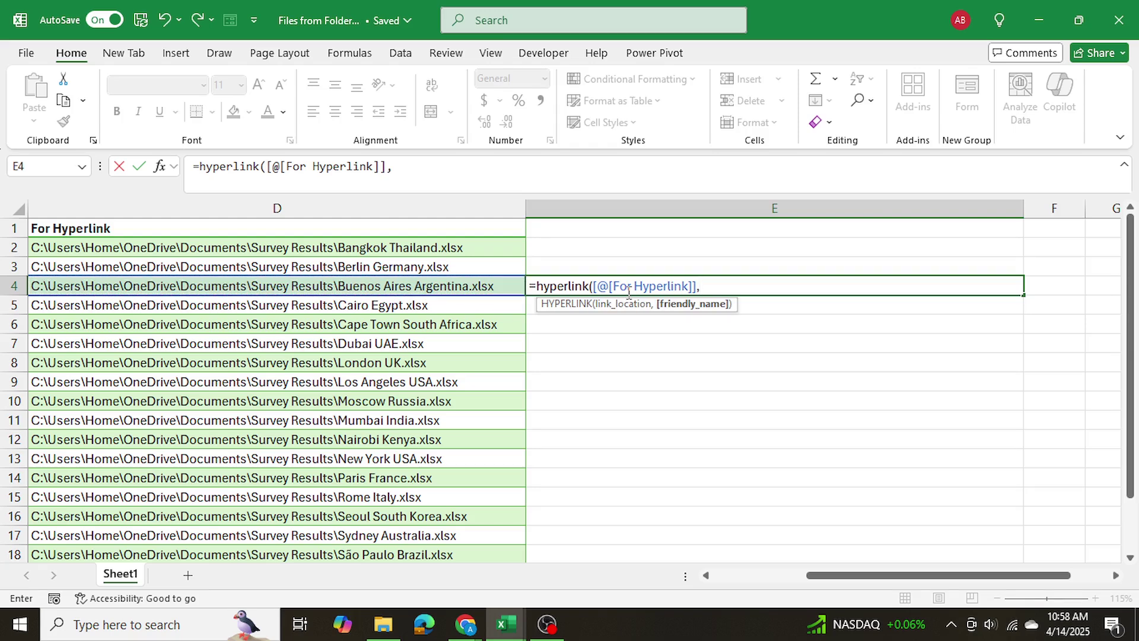
{"action": "type", "text": "\"Ace"}
{"action": "key", "text": "Return"}
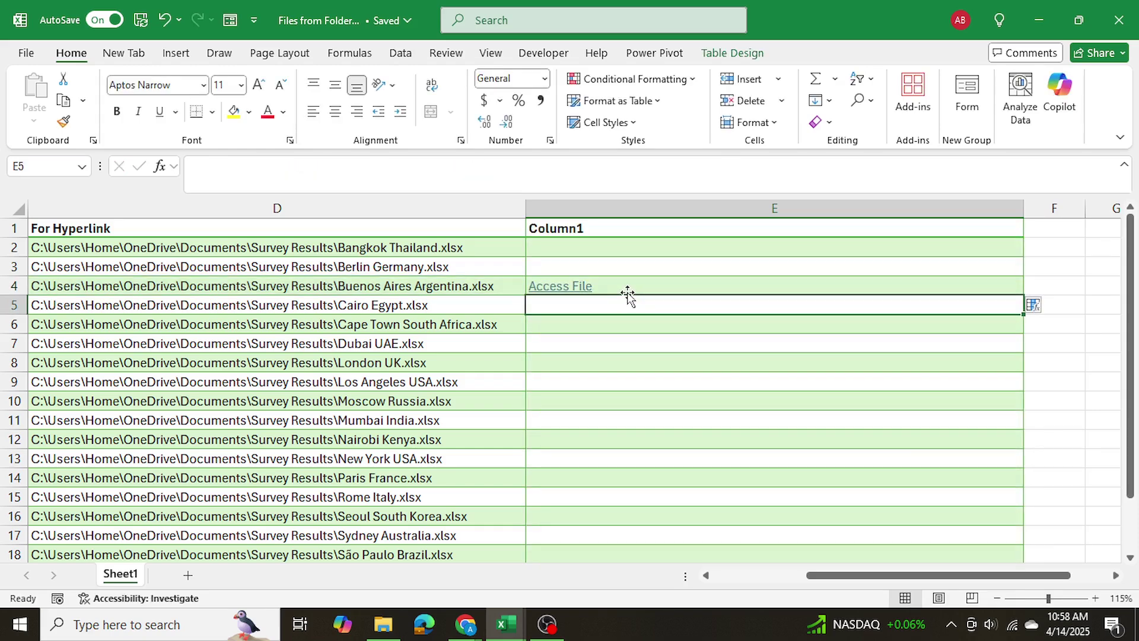
Fill the HYPERLINK formula from E4 up to E2 and down through the remaining table rows
{"action": "left_click", "coordinate": [666, 290]}
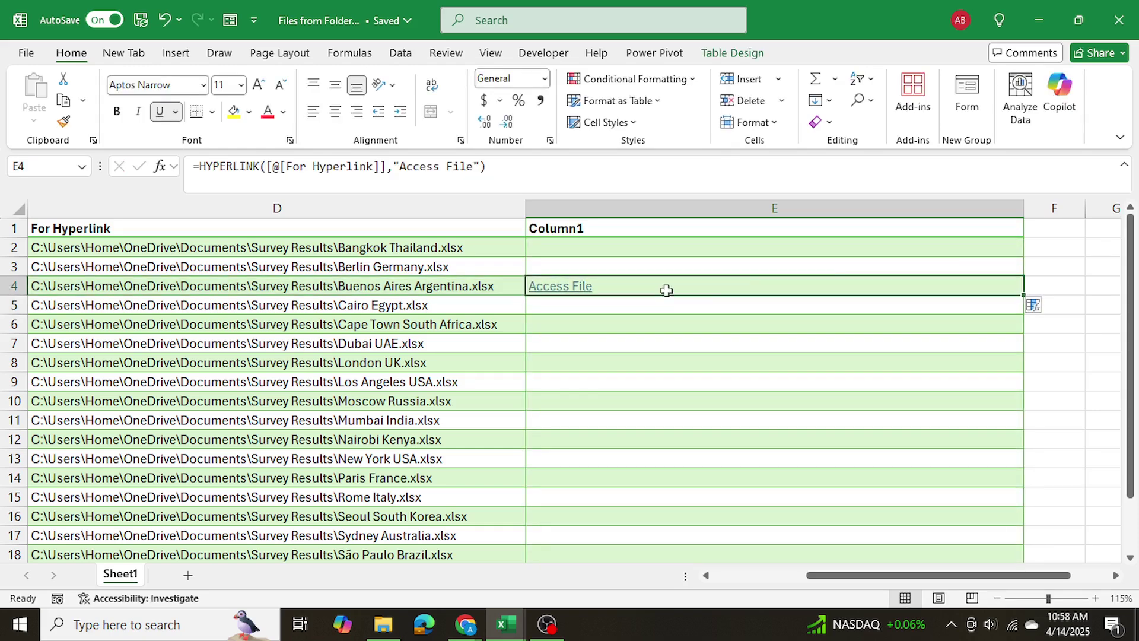
{"action": "left_click_drag", "start_coordinate": [1023, 295], "coordinate": [1017, 244]}
{"action": "left_click", "coordinate": [1019, 293]}
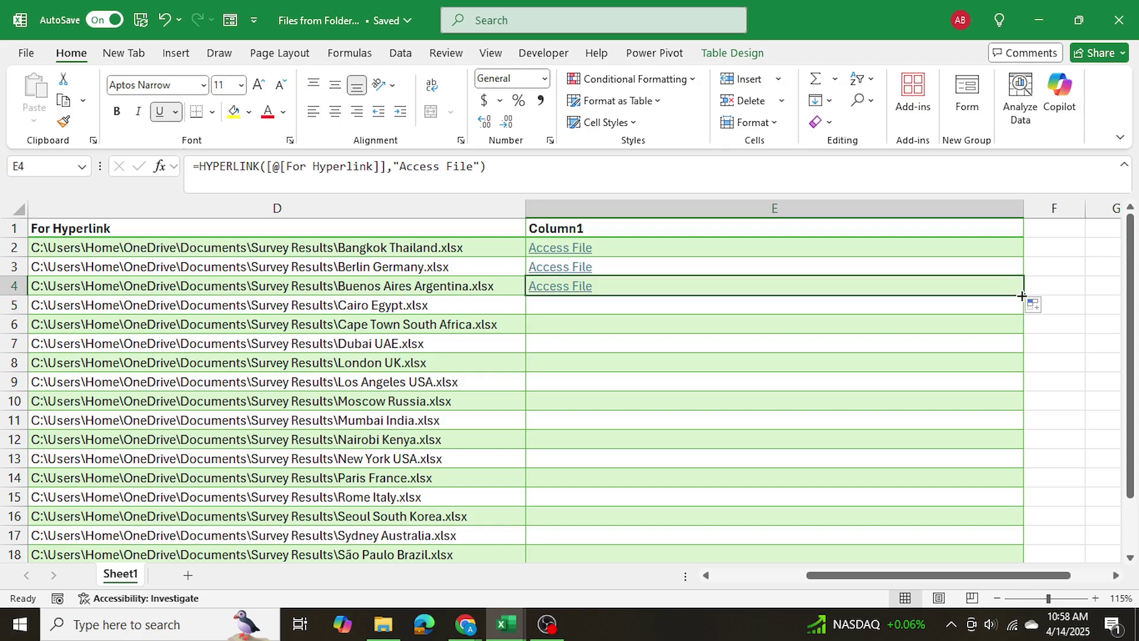
{"action": "double_click", "coordinate": [1021, 295]}
Rename the header of the new hyperlink column in E1 to Links
{"action": "scroll", "coordinate": [949, 291], "scroll_direction": "left", "scroll_amount": 3}
{"action": "left_click", "coordinate": [828, 227]}
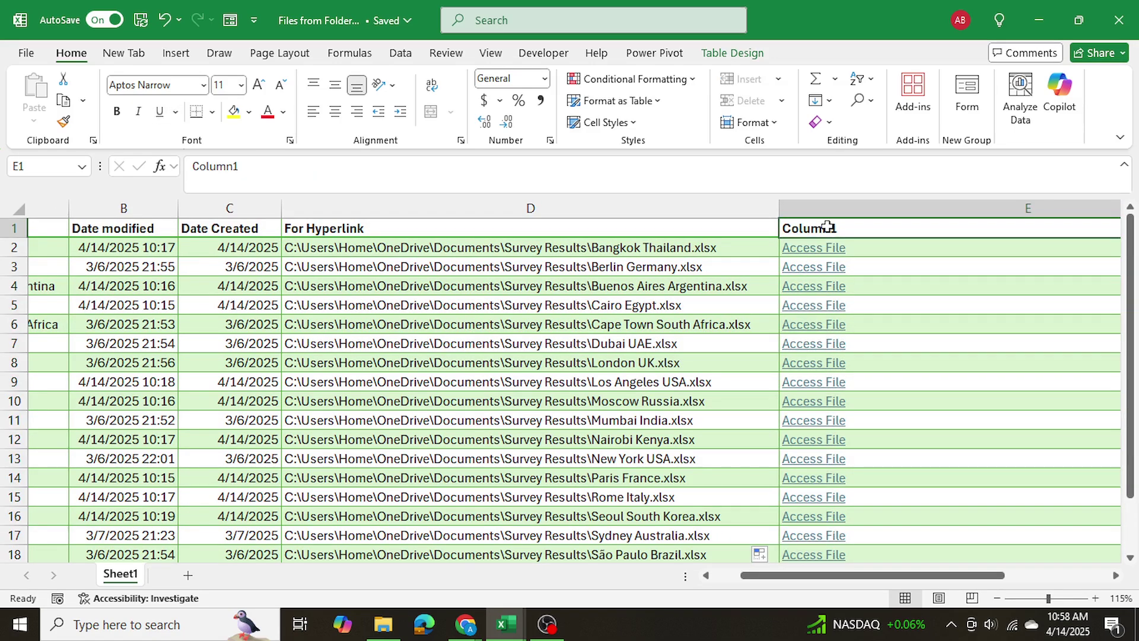
{"action": "type", "text": "Links"}
{"action": "key", "text": "Return"}
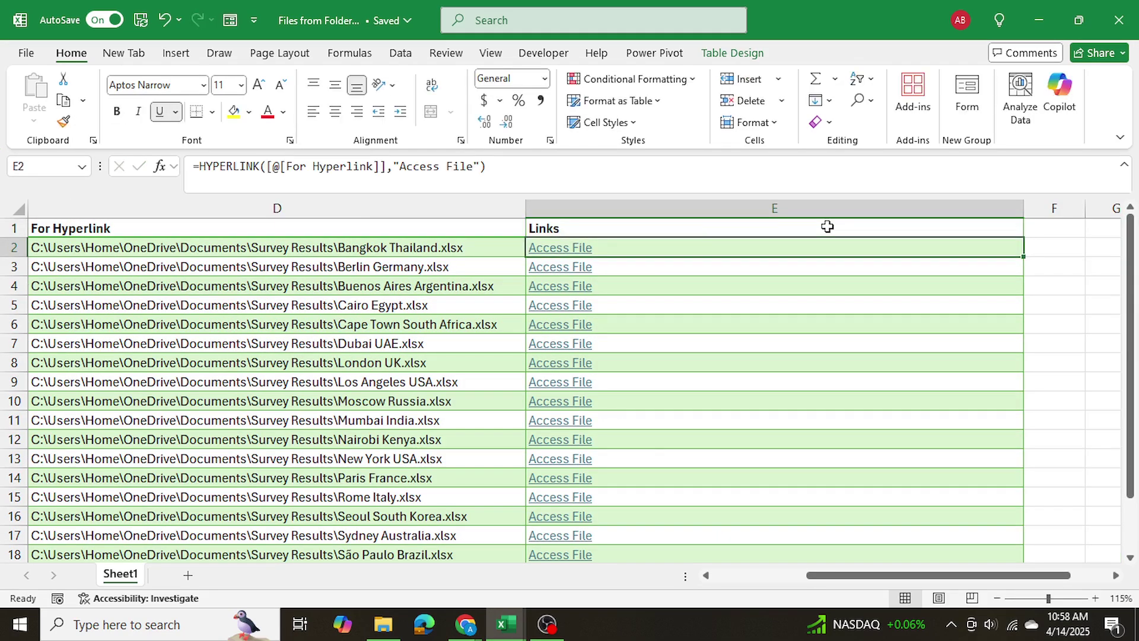
Hide the For Hyperlink column and narrow the Links column to suit its Access File entries
{"action": "right_click", "coordinate": [460, 211]}
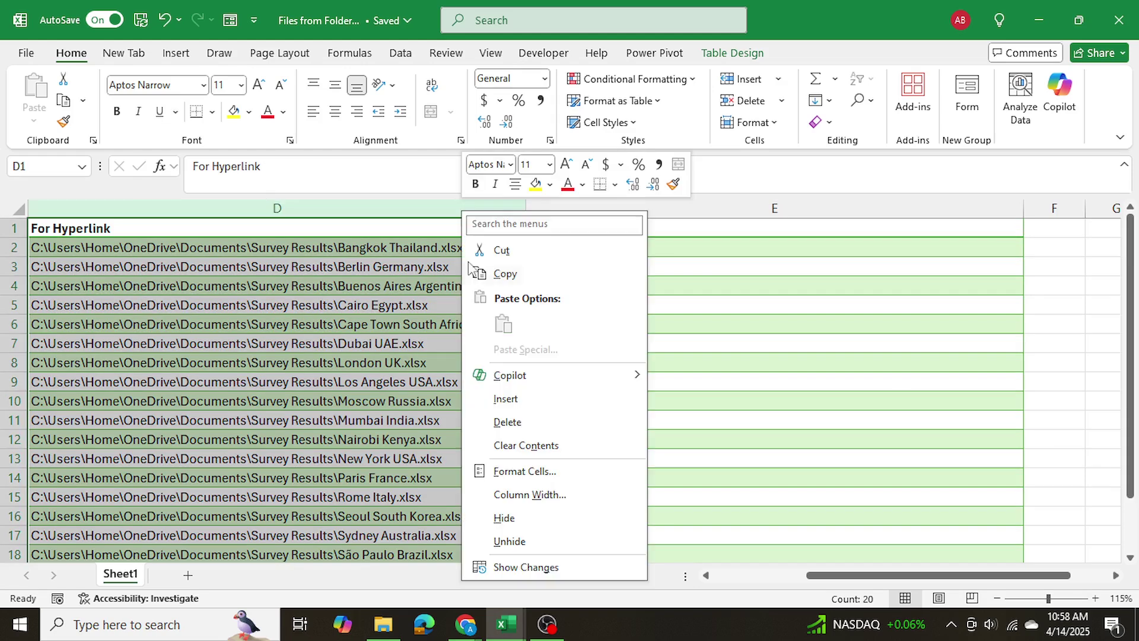
{"action": "left_click", "coordinate": [563, 521]}
{"action": "left_click_drag", "start_coordinate": [816, 575], "coordinate": [519, 593]}
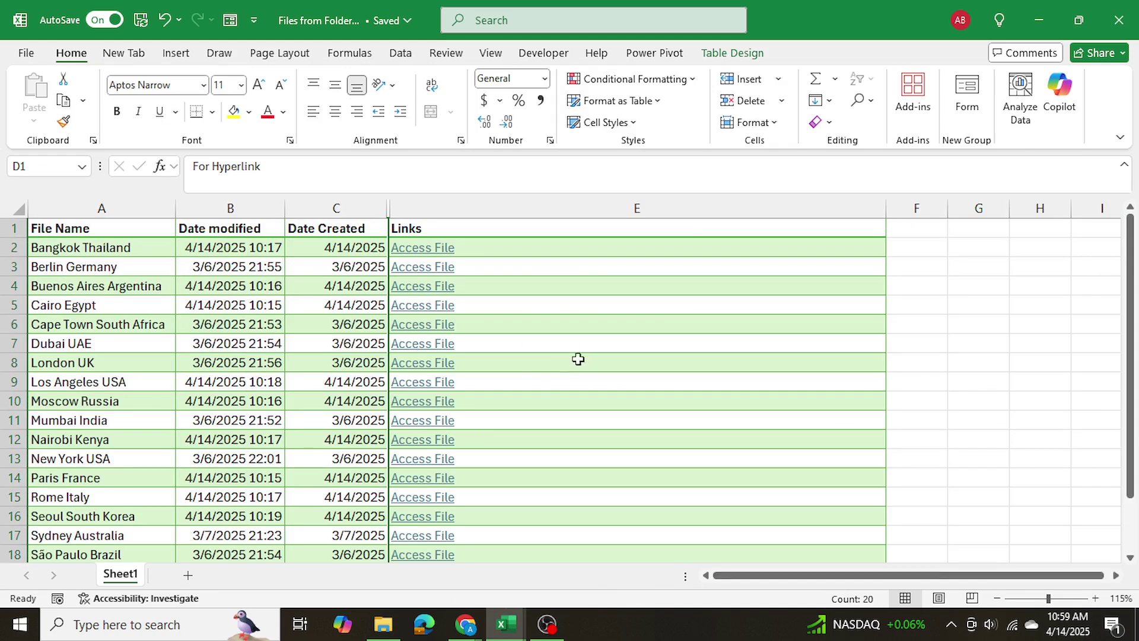
{"action": "left_click_drag", "start_coordinate": [886, 208], "coordinate": [530, 209]}
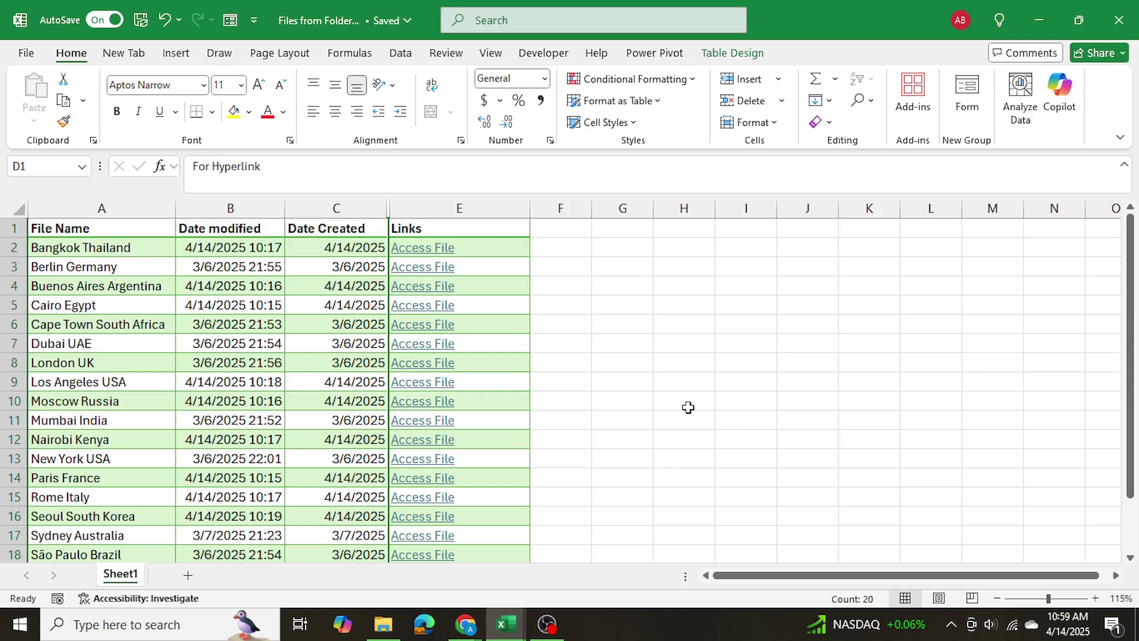
{"action": "left_click", "coordinate": [628, 364]}
{"action": "scroll", "coordinate": [676, 450], "scroll_direction": "down", "scroll_amount": 2}
{"action": "scroll", "coordinate": [674, 440], "scroll_direction": "up", "scroll_amount": 2}
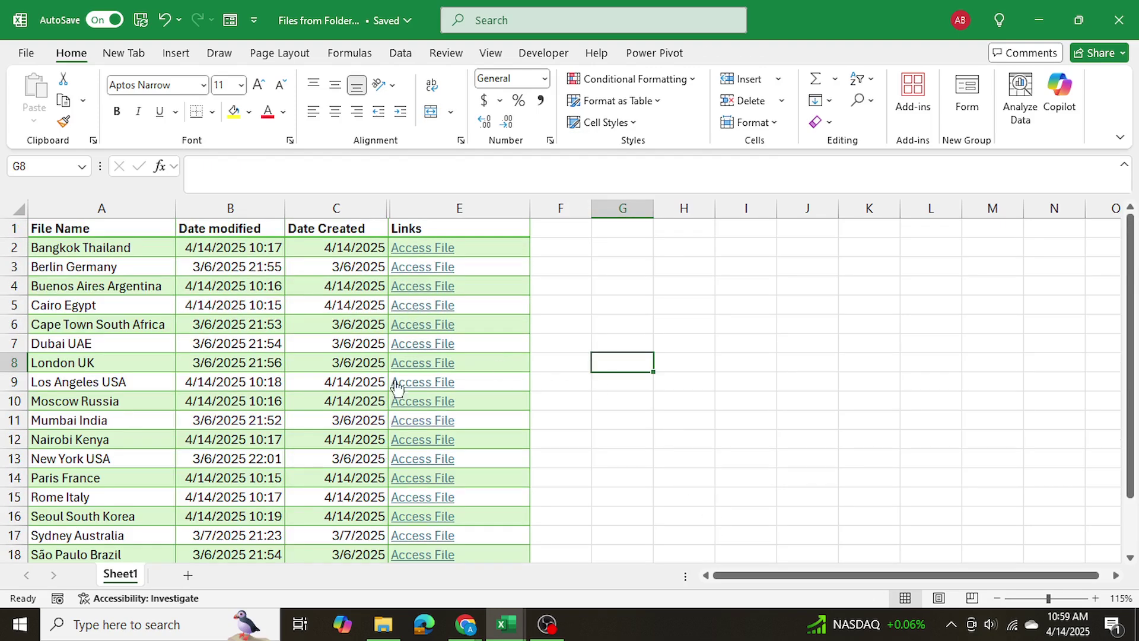
Switch to File Explorer and look through the files in the Documents folder and its Survey Results subfolder
{"action": "left_click", "coordinate": [384, 624]}
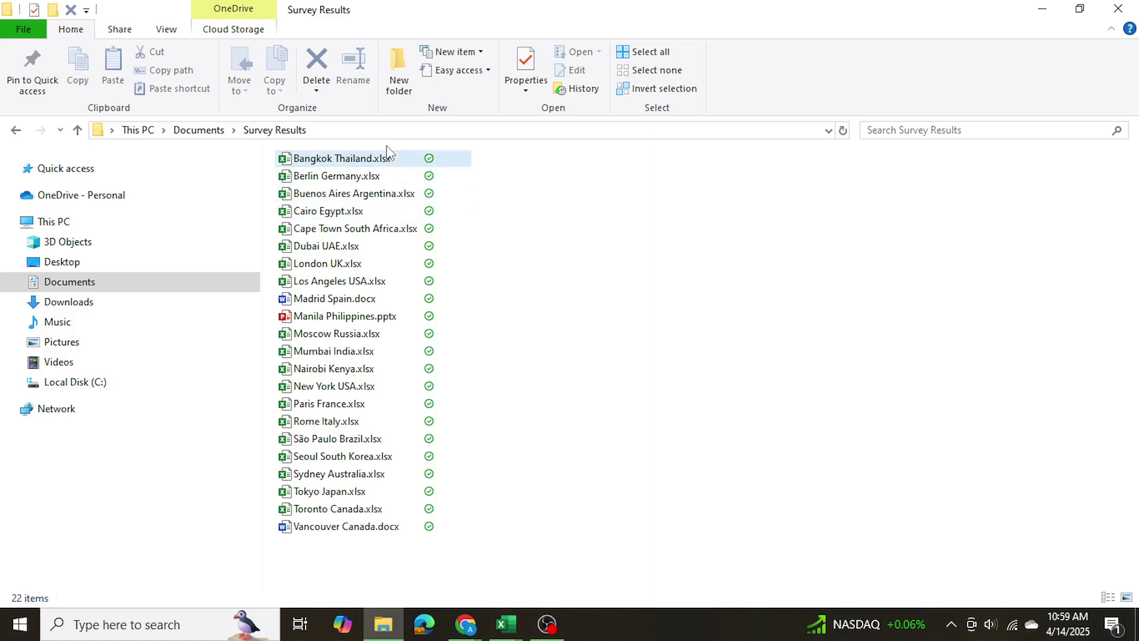
{"action": "left_click", "coordinate": [215, 131]}
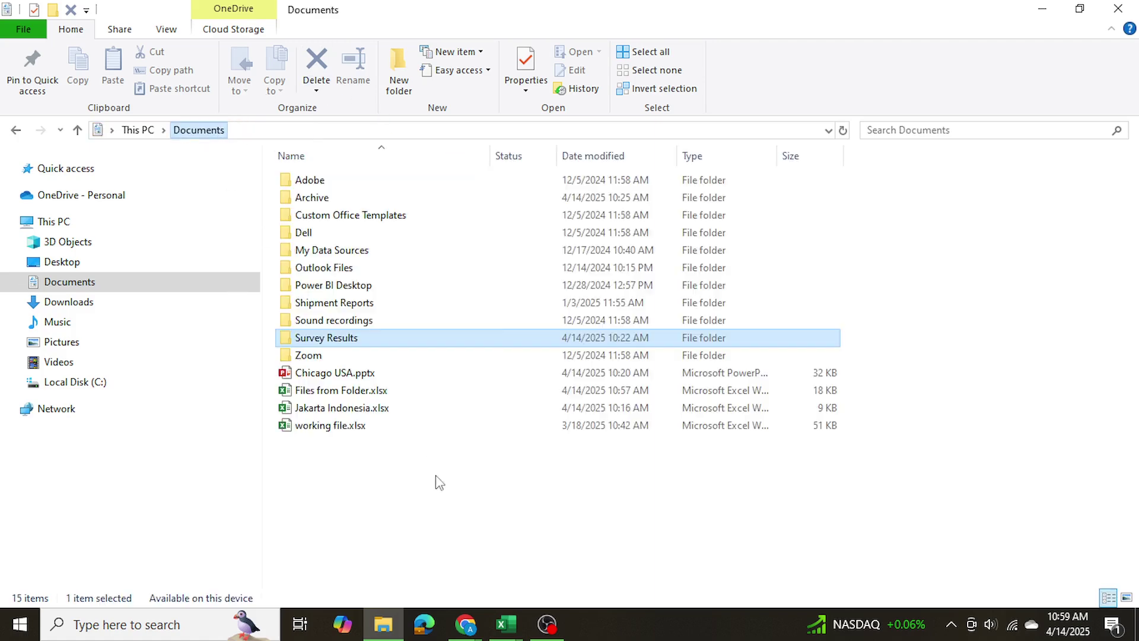
{"action": "double_click", "coordinate": [337, 343]}
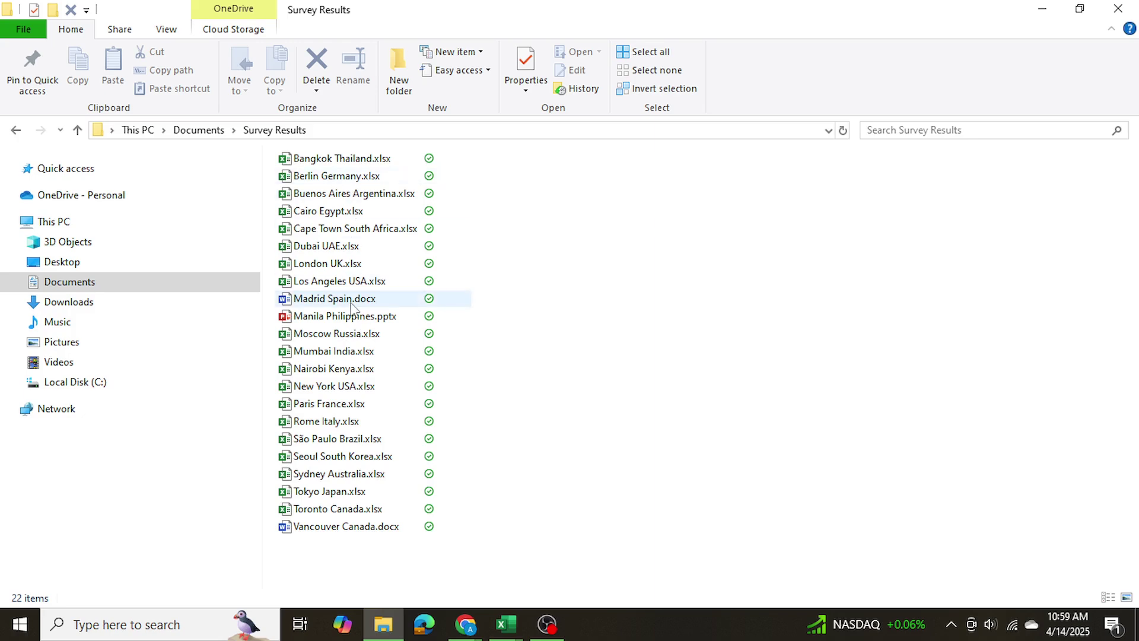
Switch back to Excel and follow the Access File link for Berlin Germany, allowing the file to open
{"action": "left_click", "coordinate": [1042, 9]}
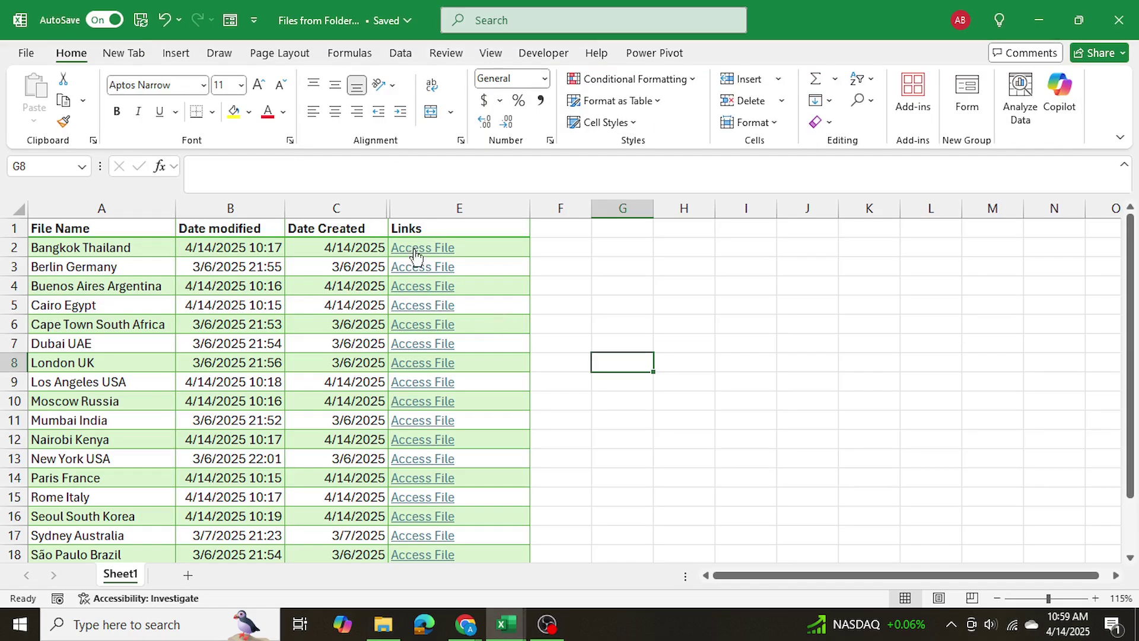
{"action": "scroll", "coordinate": [661, 334], "scroll_direction": "down", "scroll_amount": 5}
{"action": "scroll", "coordinate": [662, 333], "scroll_direction": "up", "scroll_amount": 5}
{"action": "left_click", "coordinate": [427, 273]}
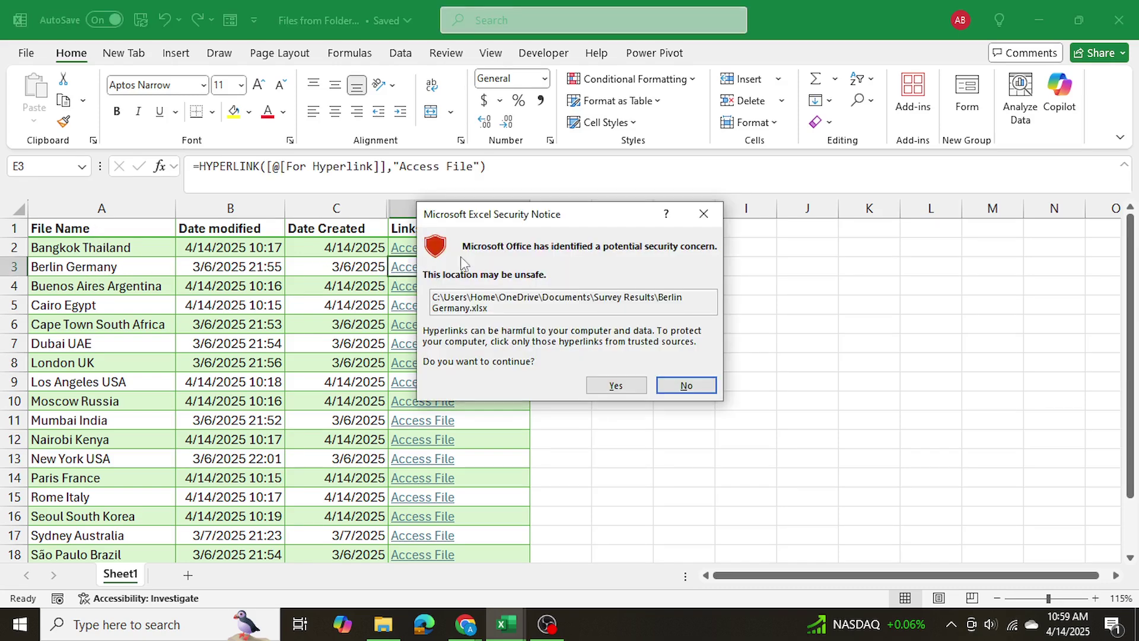
{"action": "left_click", "coordinate": [616, 386]}
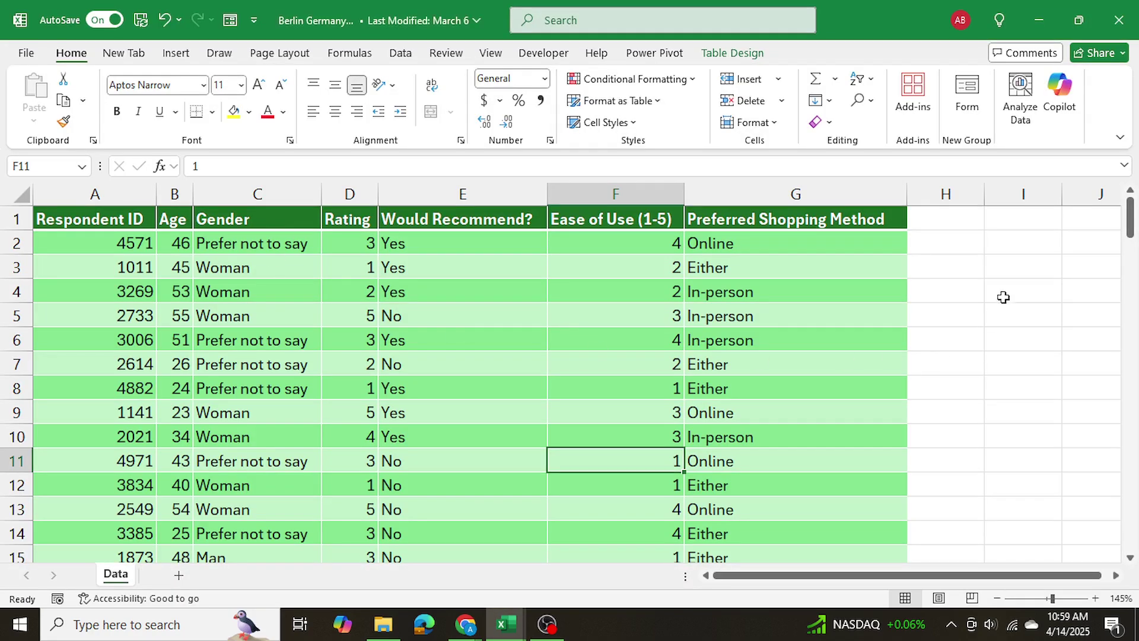
Look through the survey data in the Berlin Germany workbook and close it, returning to the file list
{"action": "scroll", "coordinate": [1003, 297], "scroll_direction": "down", "scroll_amount": 11}
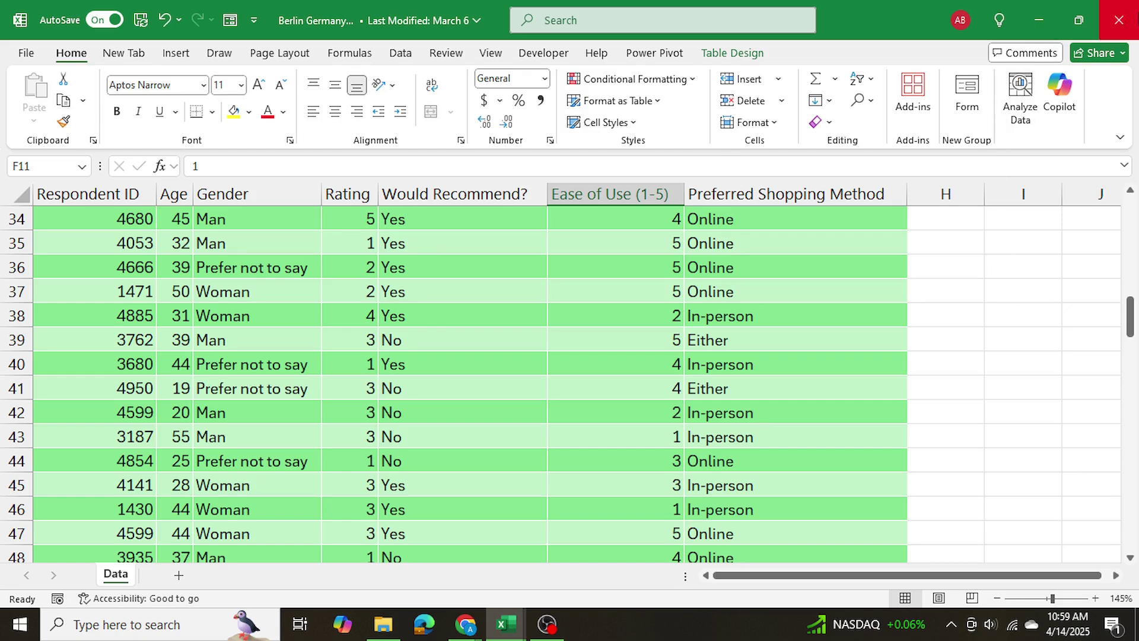
{"action": "left_click", "coordinate": [1119, 20]}
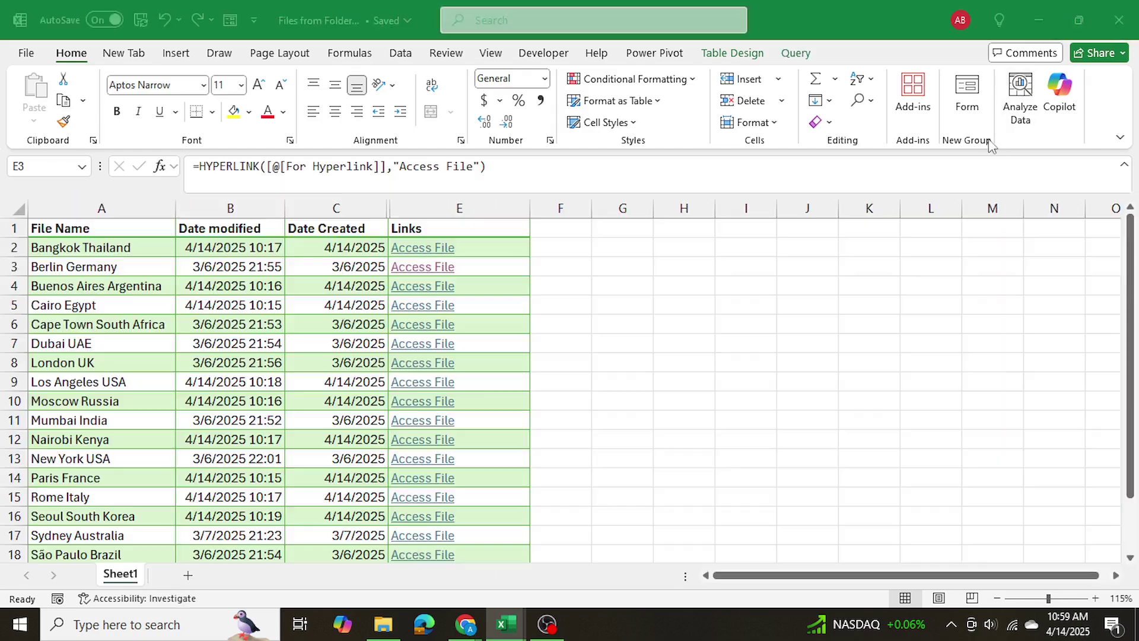
{"action": "left_click", "coordinate": [758, 325]}
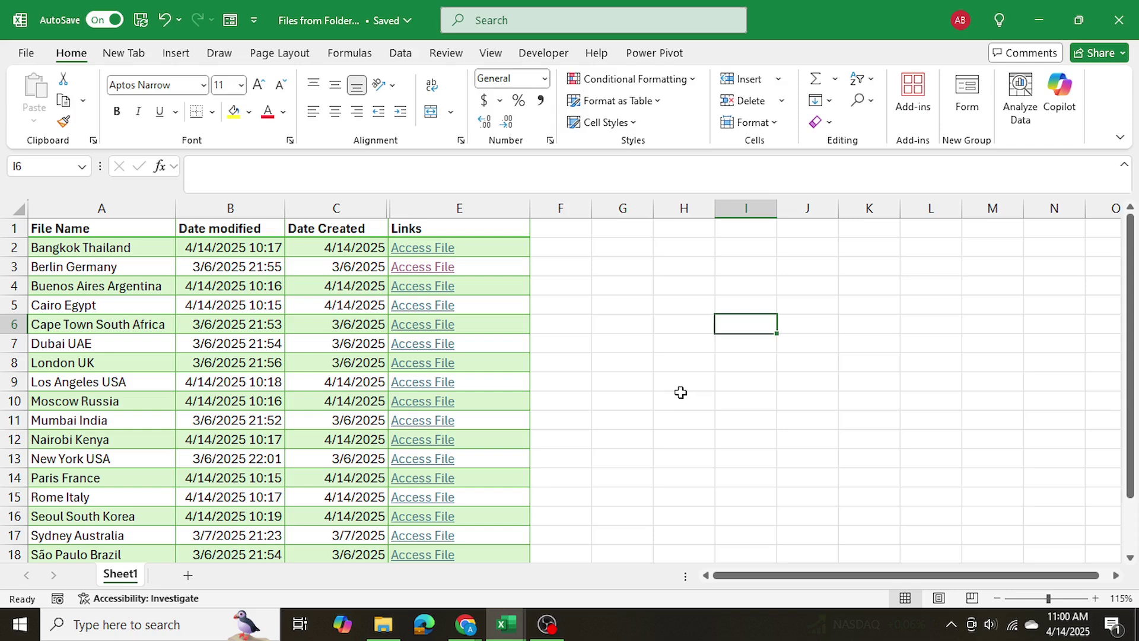
Switch to File Explorer and go up from Survey Results to the Documents folder to check its loose files
{"action": "left_click", "coordinate": [392, 631]}
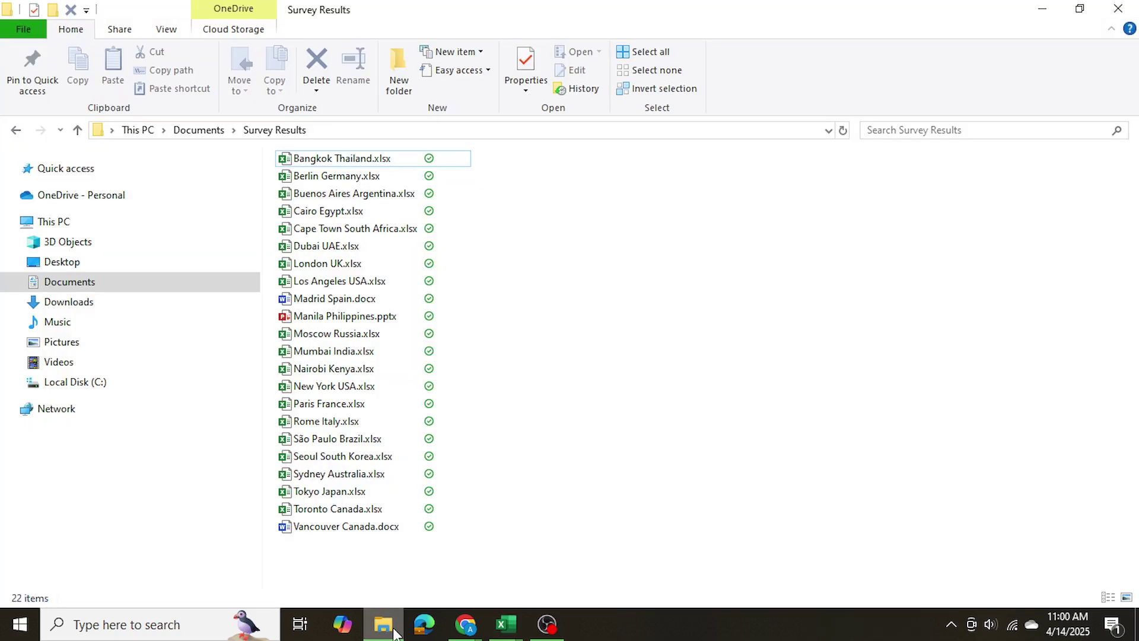
{"action": "left_click", "coordinate": [200, 130]}
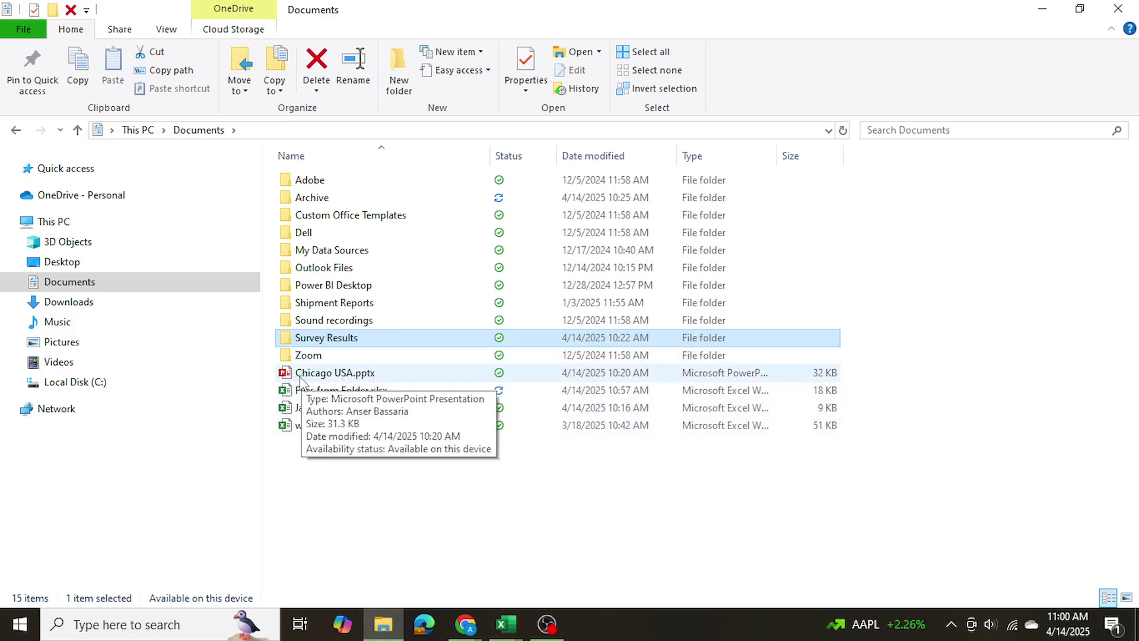
{"action": "left_click", "coordinate": [385, 489]}
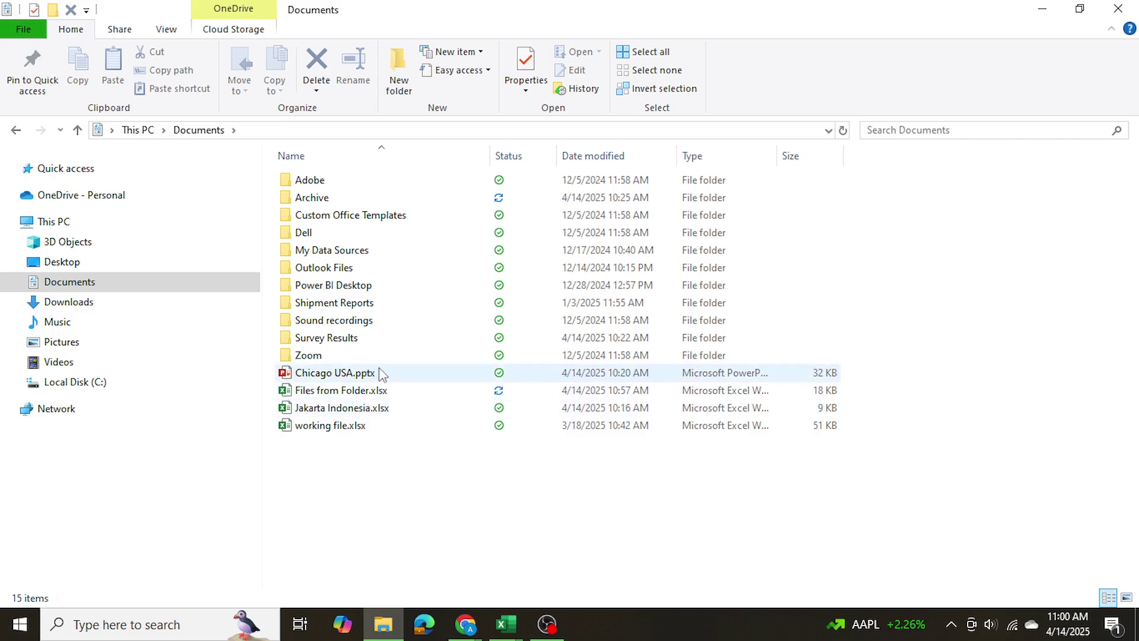
{"action": "mouse_move", "coordinate": [365, 337]}
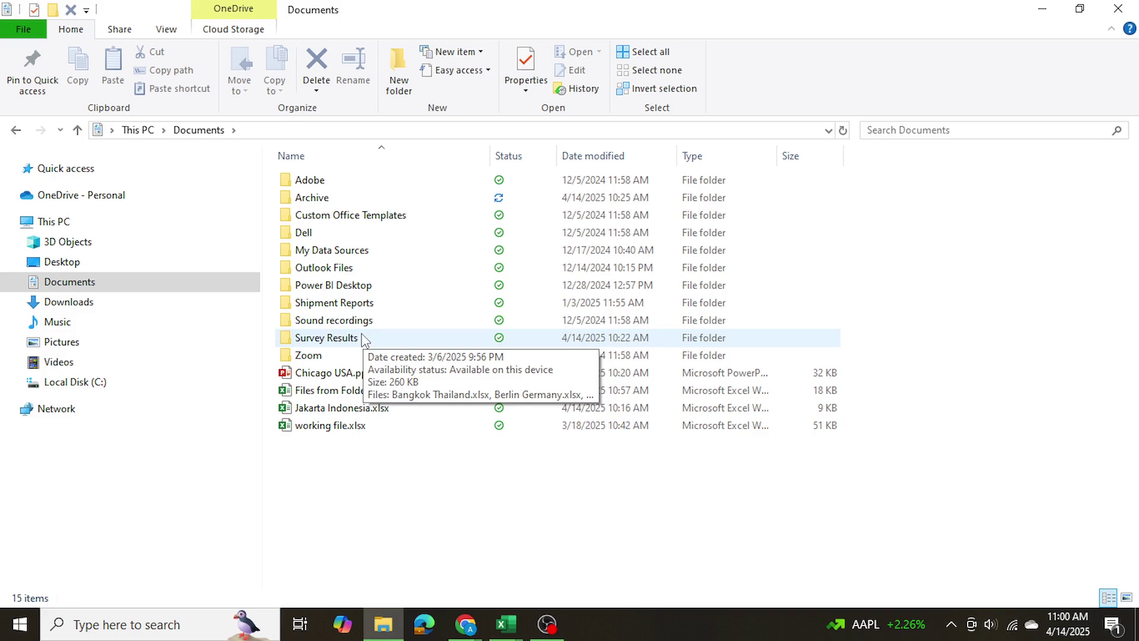
{"action": "mouse_move", "coordinate": [357, 416]}
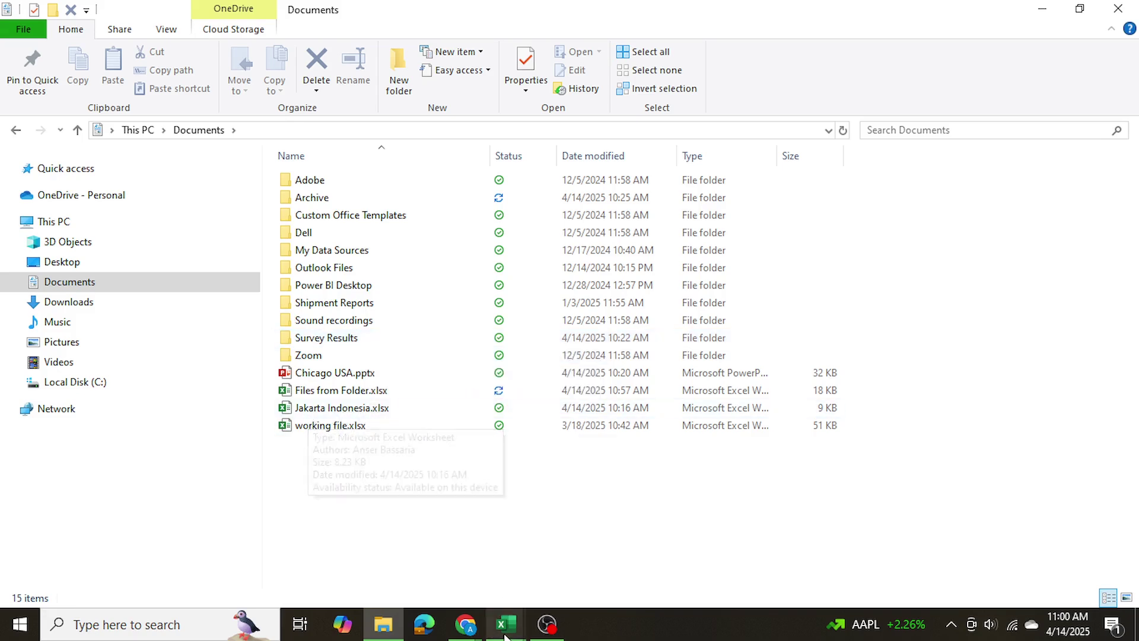
{"action": "mouse_move", "coordinate": [506, 624]}
{"action": "mouse_move", "coordinate": [583, 543]}
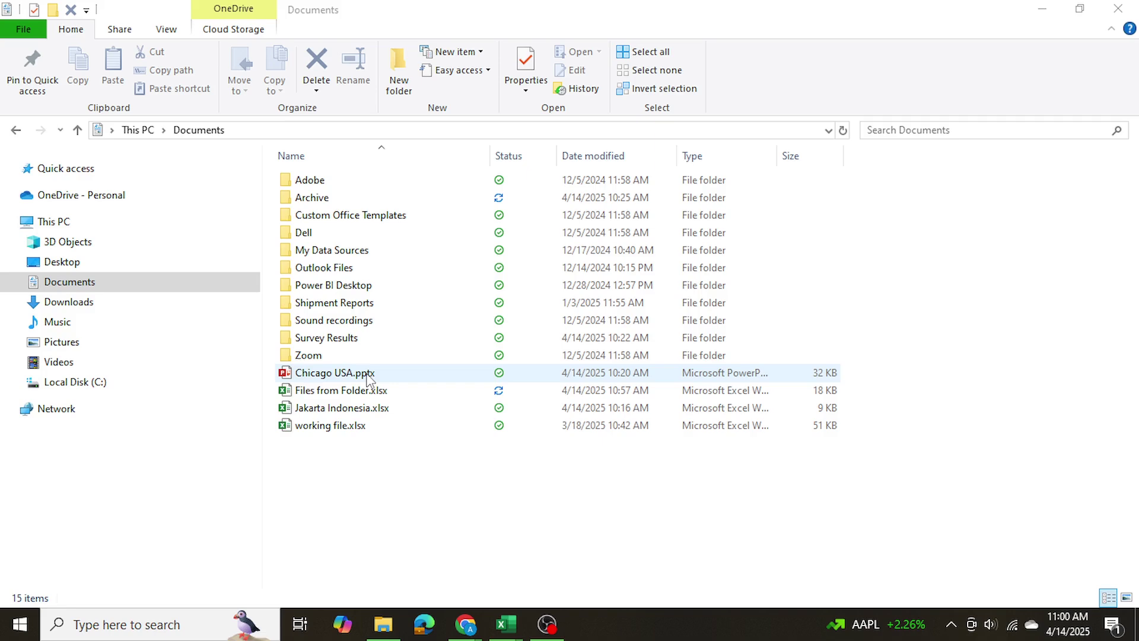
Move Jakarta Indonesia.xlsx and Chicago USA.pptx together from Documents into the Survey Results folder
{"action": "left_click", "coordinate": [355, 407]}
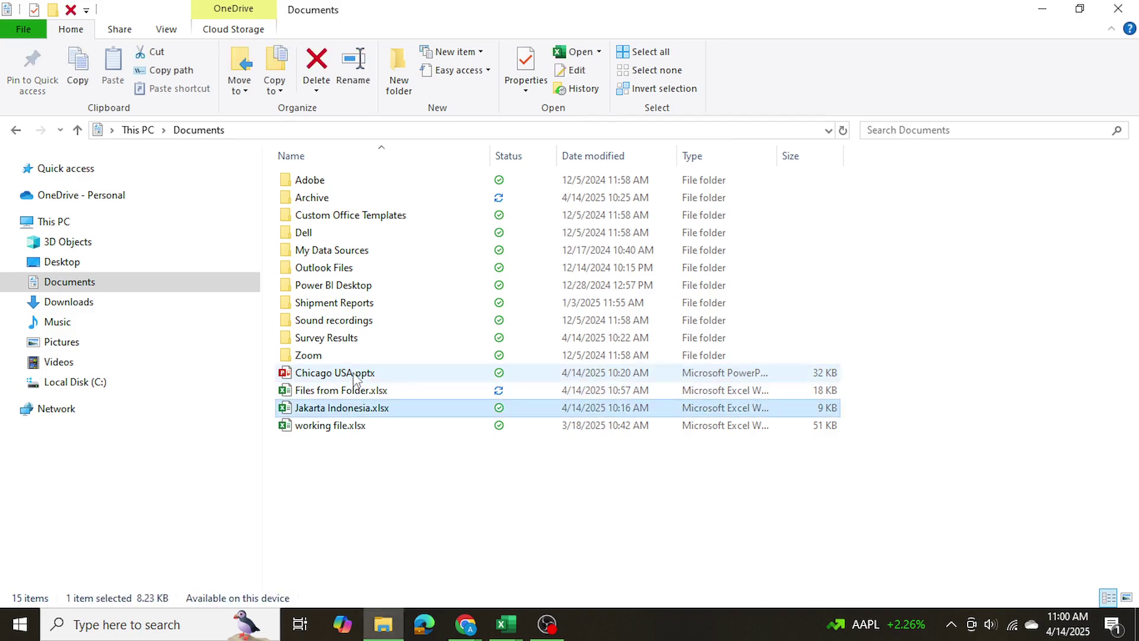
{"action": "left_click", "coordinate": [351, 377], "text": "shift"}
{"action": "left_click", "coordinate": [350, 469]}
{"action": "left_click", "coordinate": [356, 409]}
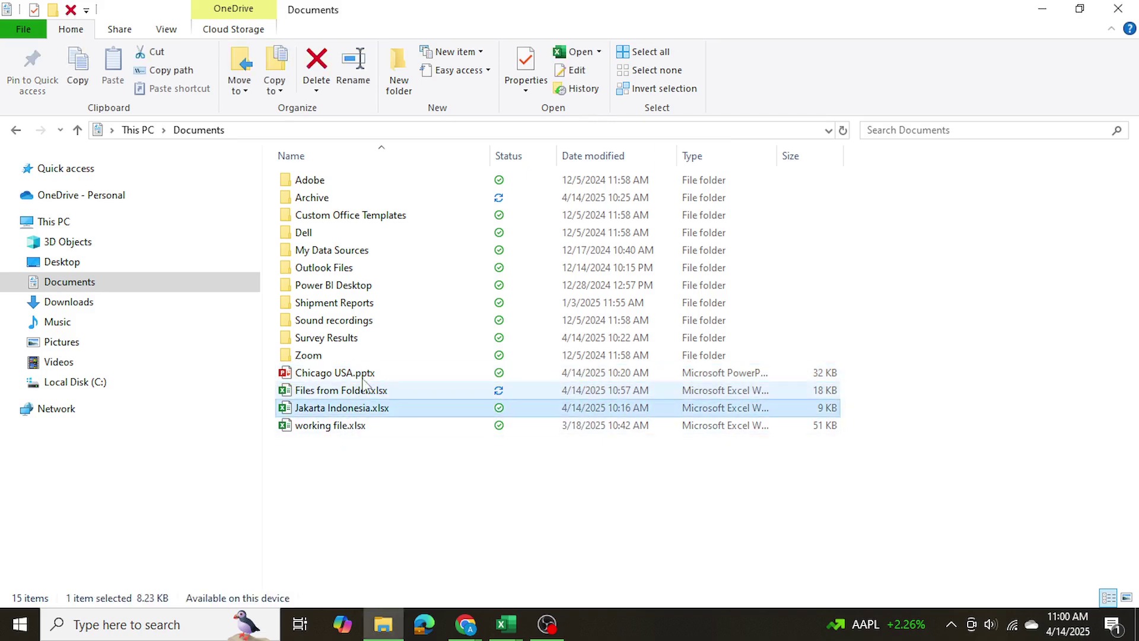
{"action": "left_click", "coordinate": [343, 377], "text": "ctrl"}
{"action": "left_click_drag", "start_coordinate": [342, 378], "coordinate": [407, 330]}
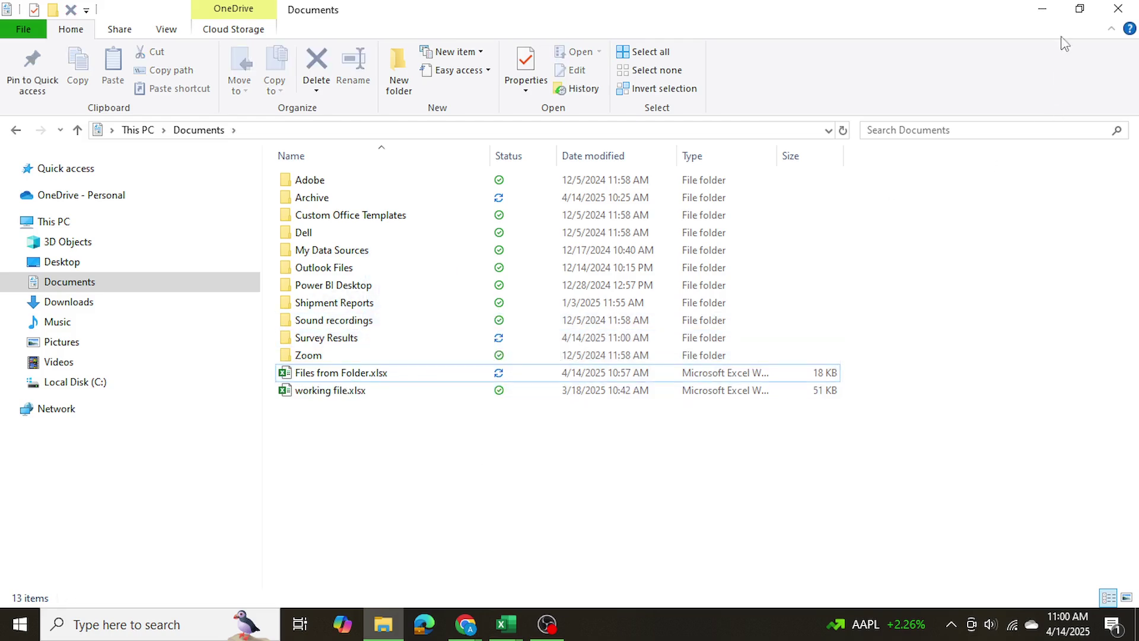
Switch back to Excel and refresh all queries in the workbook to update the file table
{"action": "key", "text": "alt+Tab"}
{"action": "left_click", "coordinate": [402, 55]}
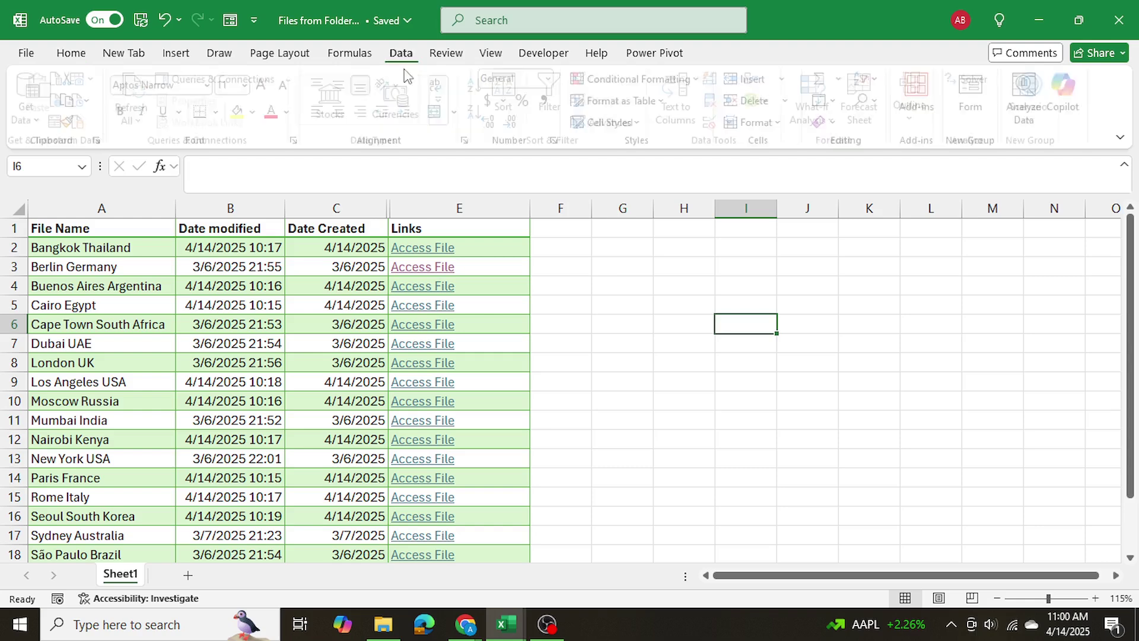
{"action": "left_click", "coordinate": [137, 98]}
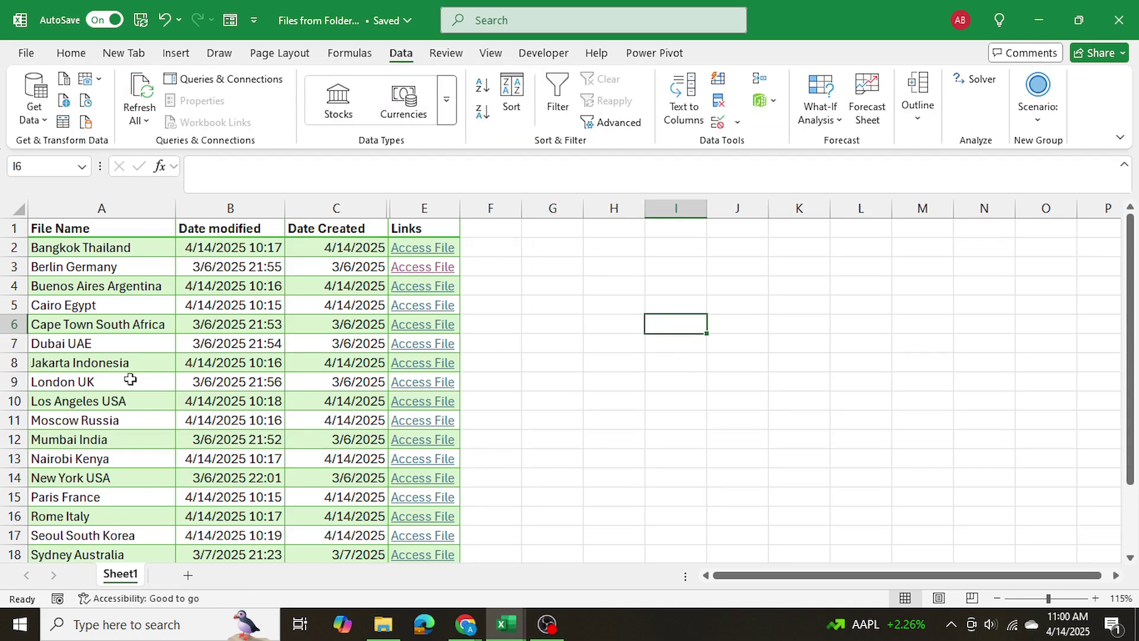
Check the Jakarta Indonesia row across the refreshed table, from its file name to its link
{"action": "left_click", "coordinate": [130, 361]}
{"action": "left_click_drag", "start_coordinate": [129, 361], "coordinate": [428, 355]}
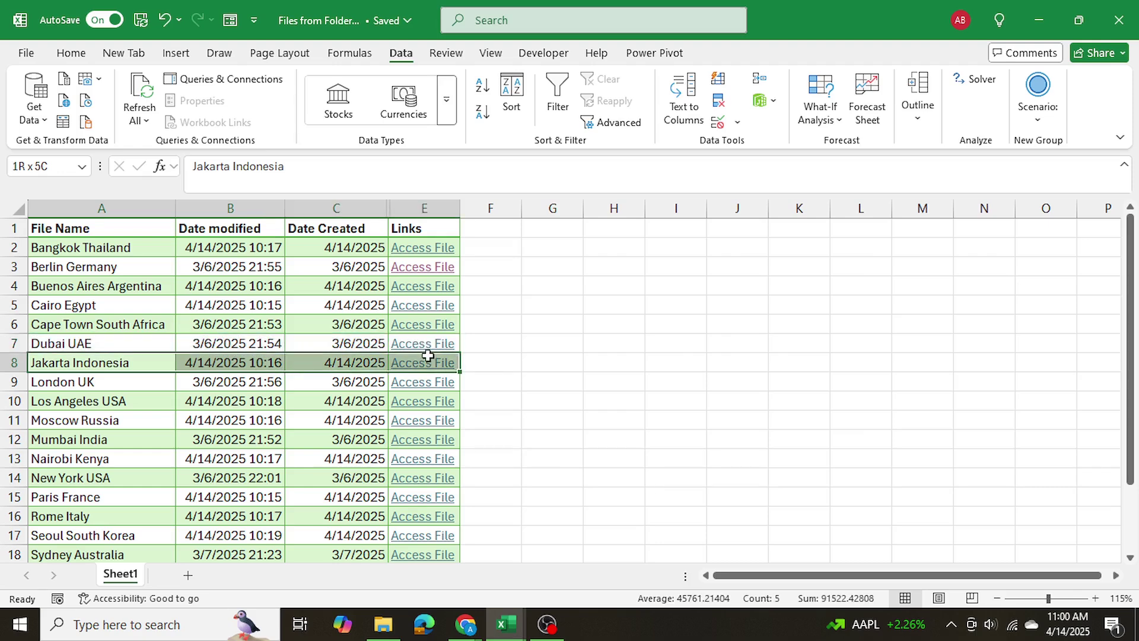
{"action": "left_click", "coordinate": [614, 289]}
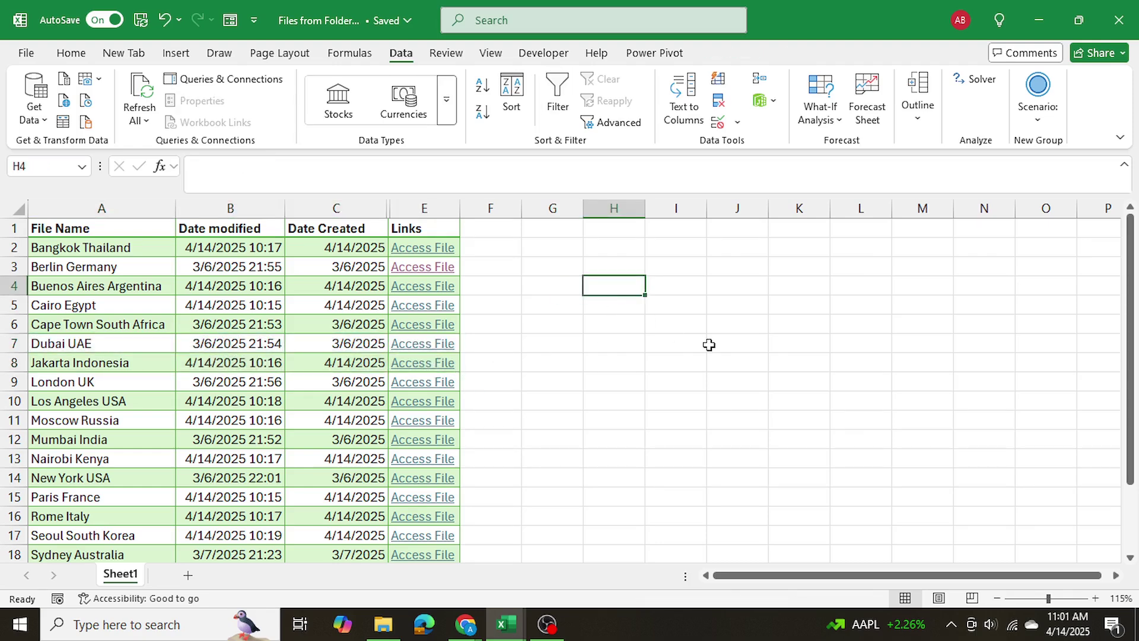
Search the sheet for "chicago" and close the search
{"action": "key", "text": "ctrl+f"}
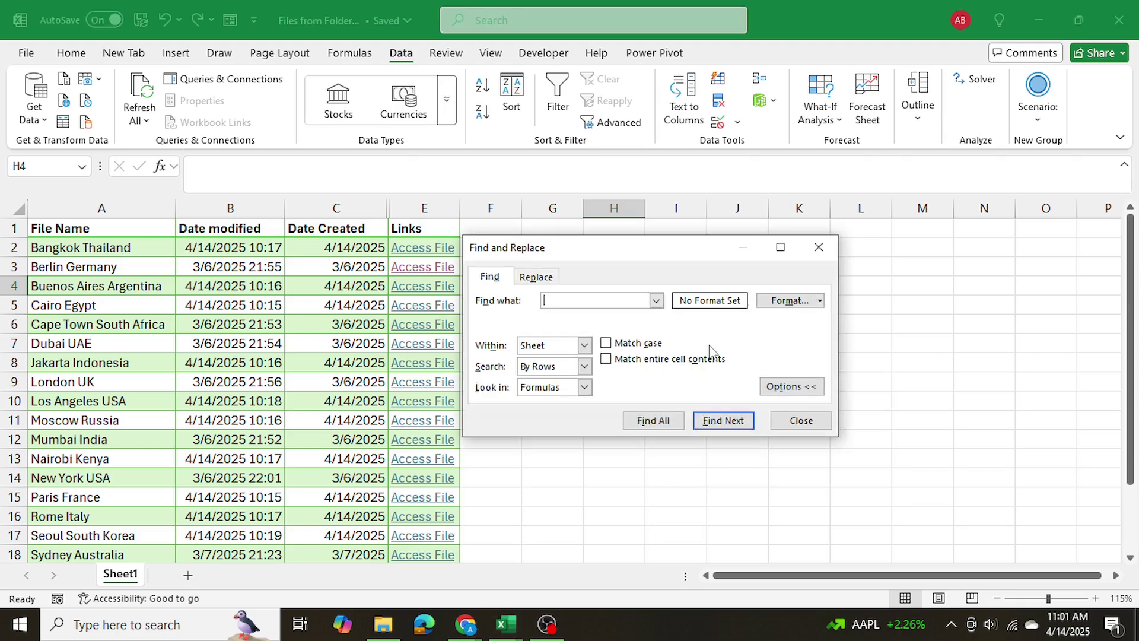
{"action": "key", "text": "Return"}
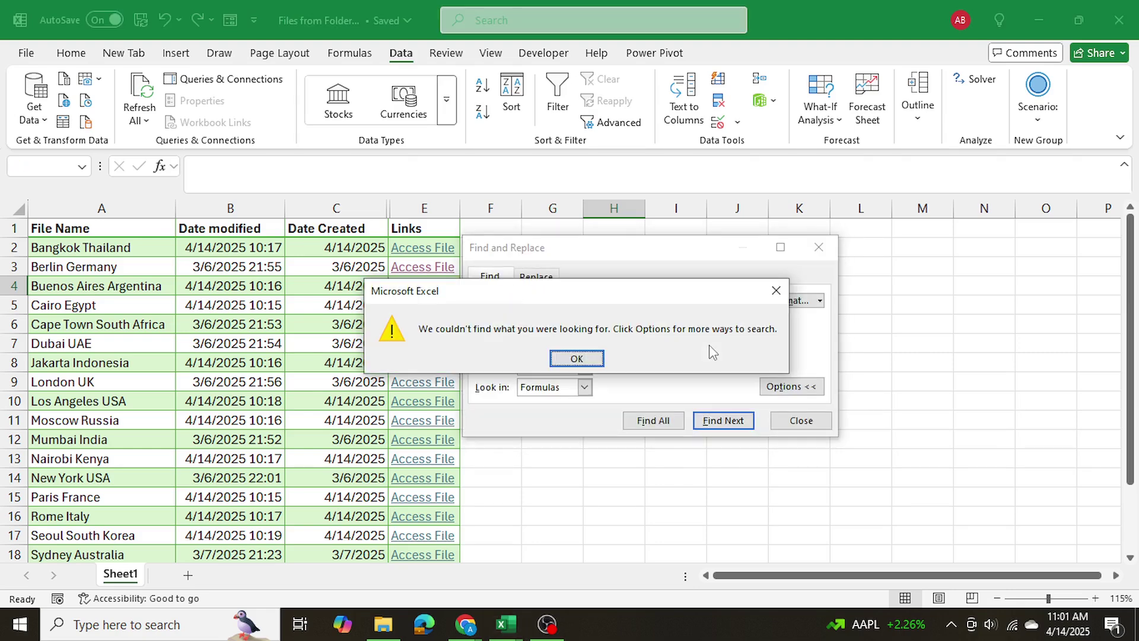
{"action": "key", "text": "Return"}
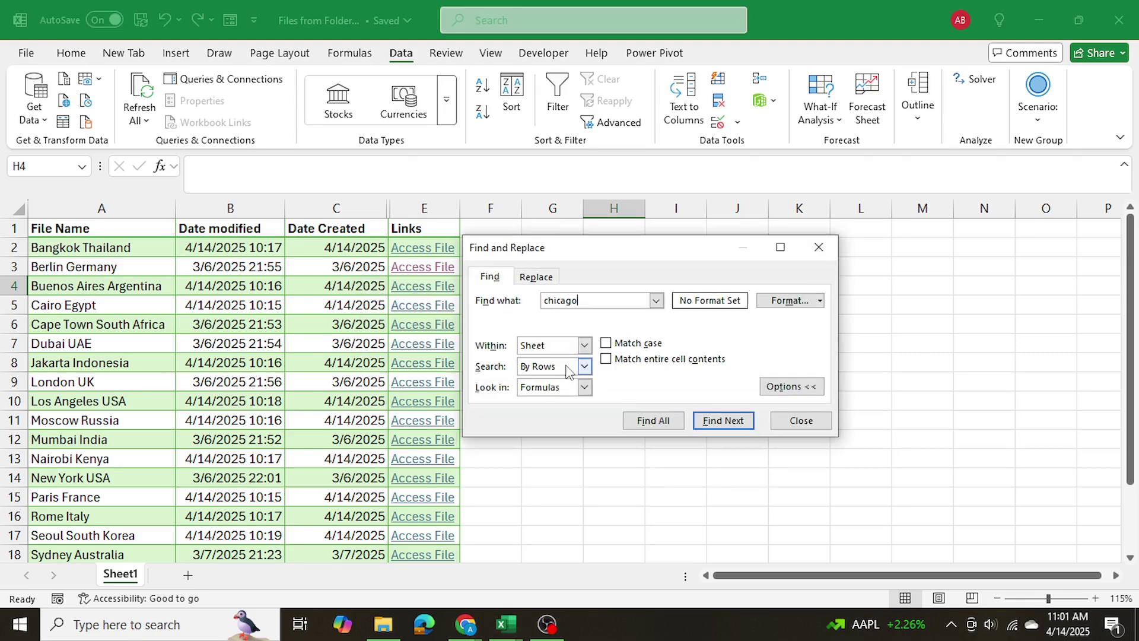
{"action": "left_click", "coordinate": [819, 248]}
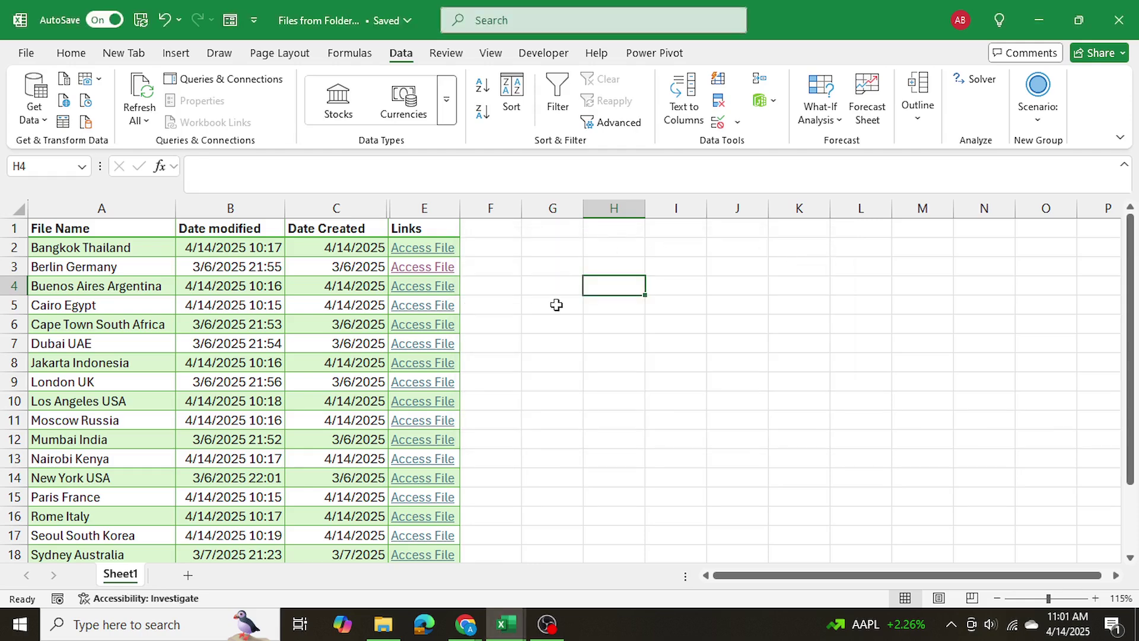
Review the refreshed table's file names, dates and links from the first row to the last
{"action": "left_click_drag", "start_coordinate": [127, 248], "coordinate": [451, 458]}
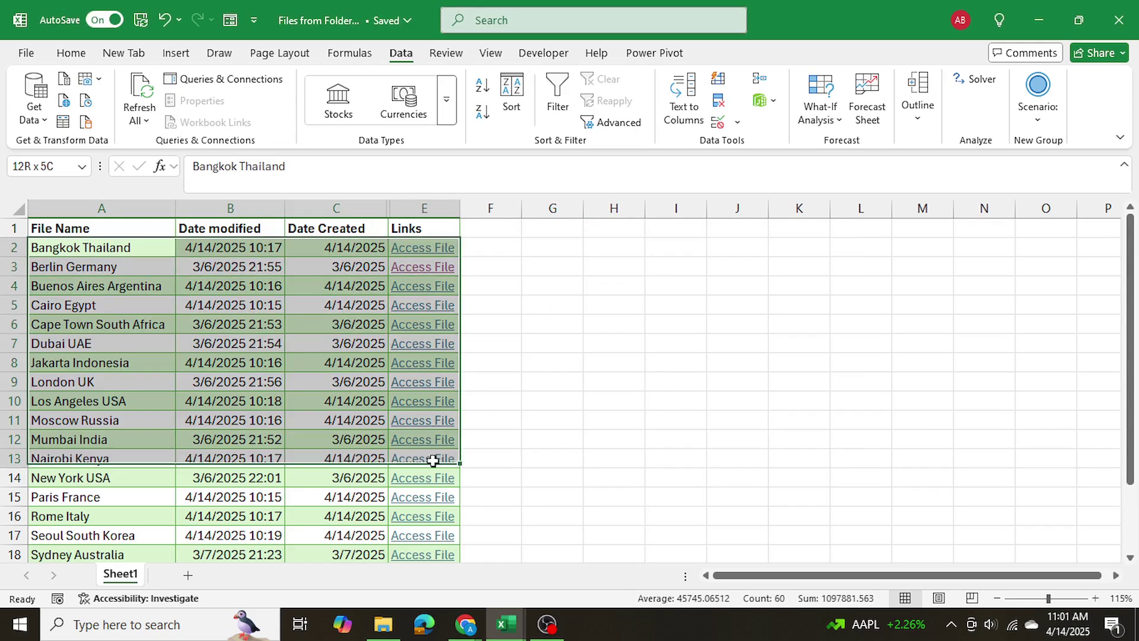
{"action": "left_click", "coordinate": [651, 339]}
{"action": "scroll", "coordinate": [580, 338], "scroll_direction": "down", "scroll_amount": 5}
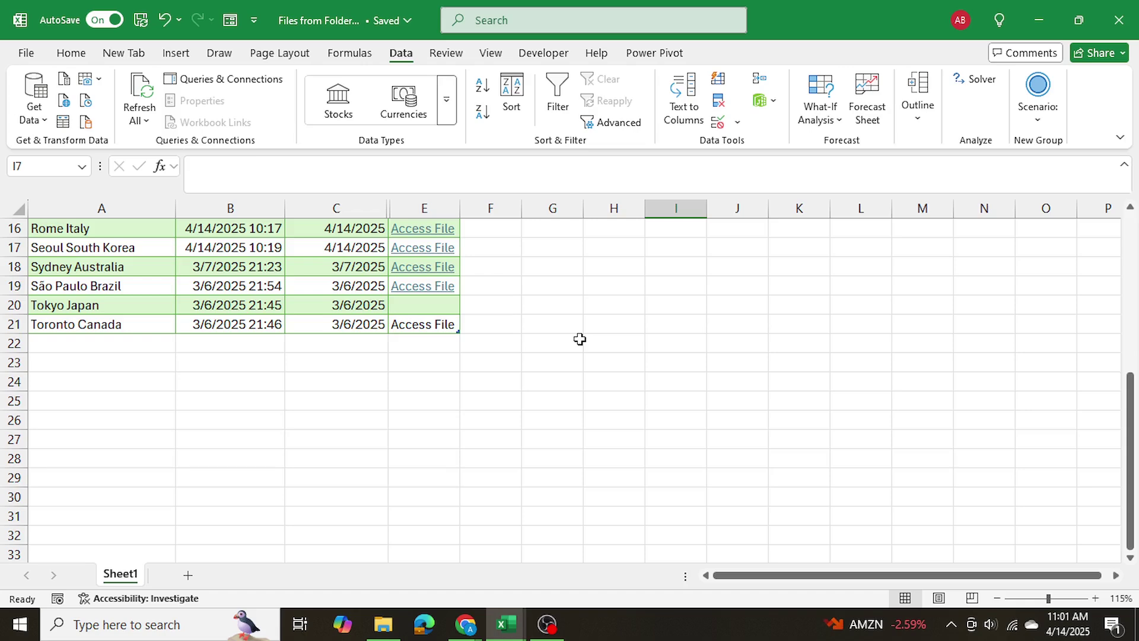
{"action": "scroll", "coordinate": [579, 339], "scroll_direction": "up", "scroll_amount": 3}
{"action": "scroll", "coordinate": [579, 339], "scroll_direction": "up", "scroll_amount": 2}
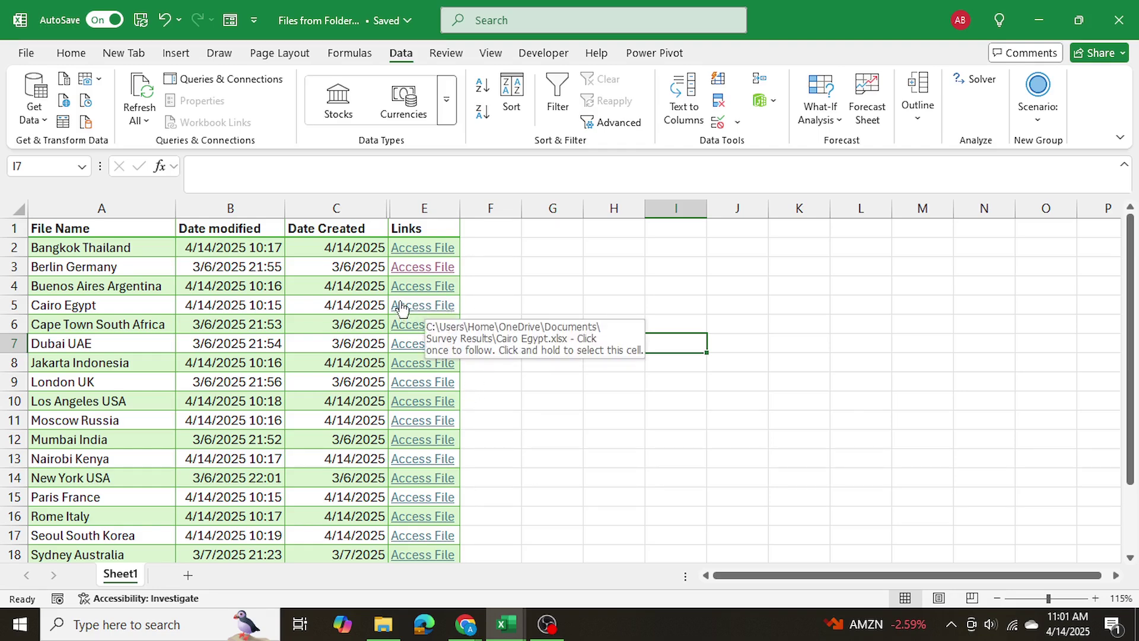
{"action": "left_click", "coordinate": [571, 266]}
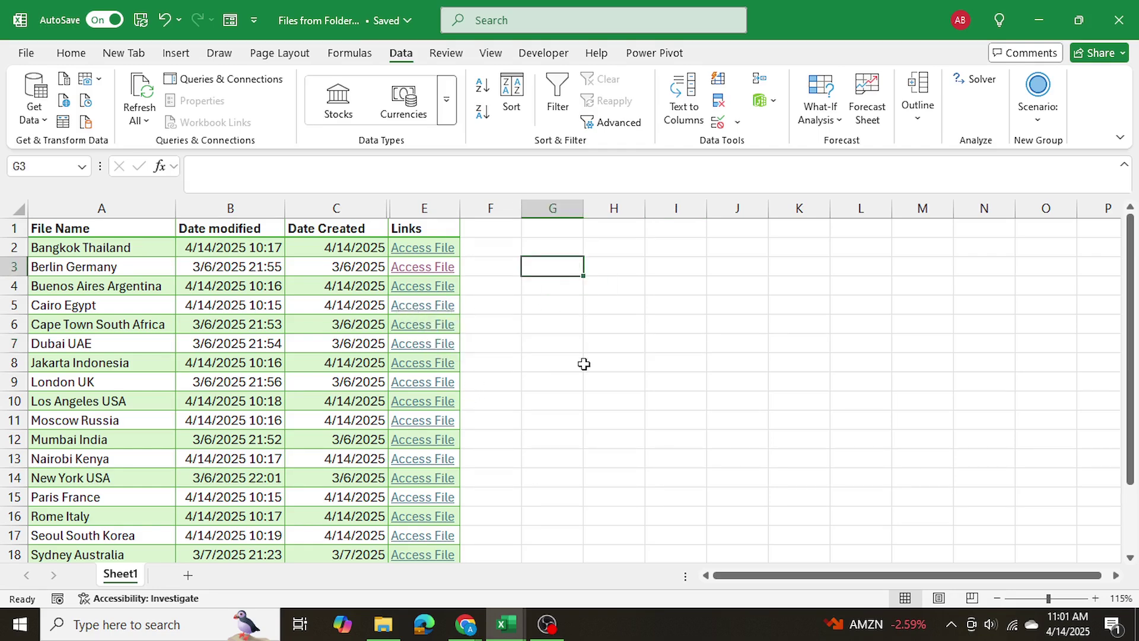